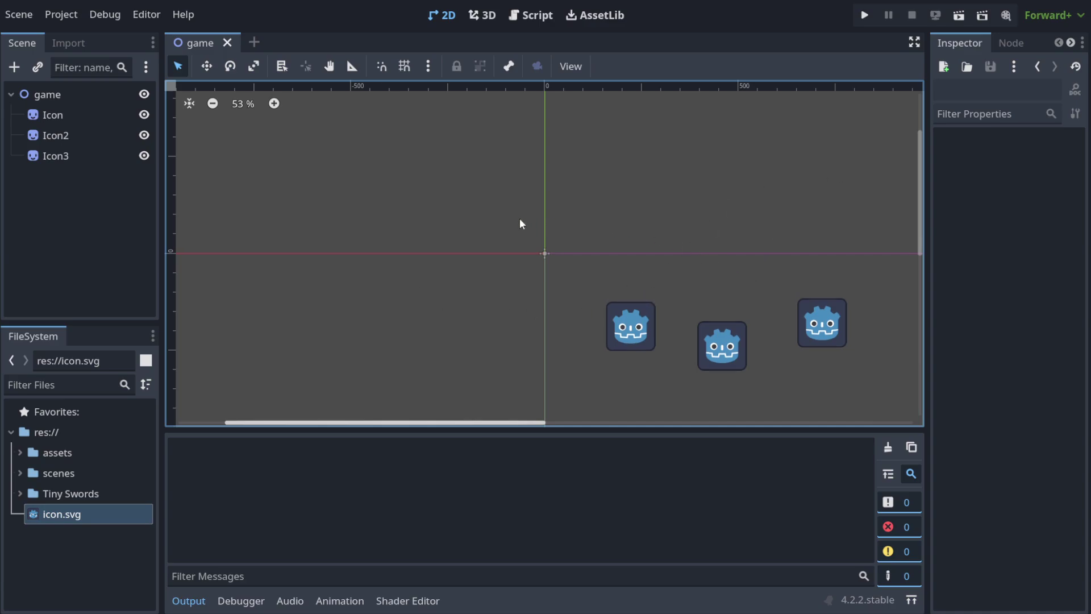
# Step: Inspect the game scene tree, selecting the Icon, Icon2 and Icon3 sprites and the root node
pyautogui.click(14, 98)
pyautogui.click(13, 98)
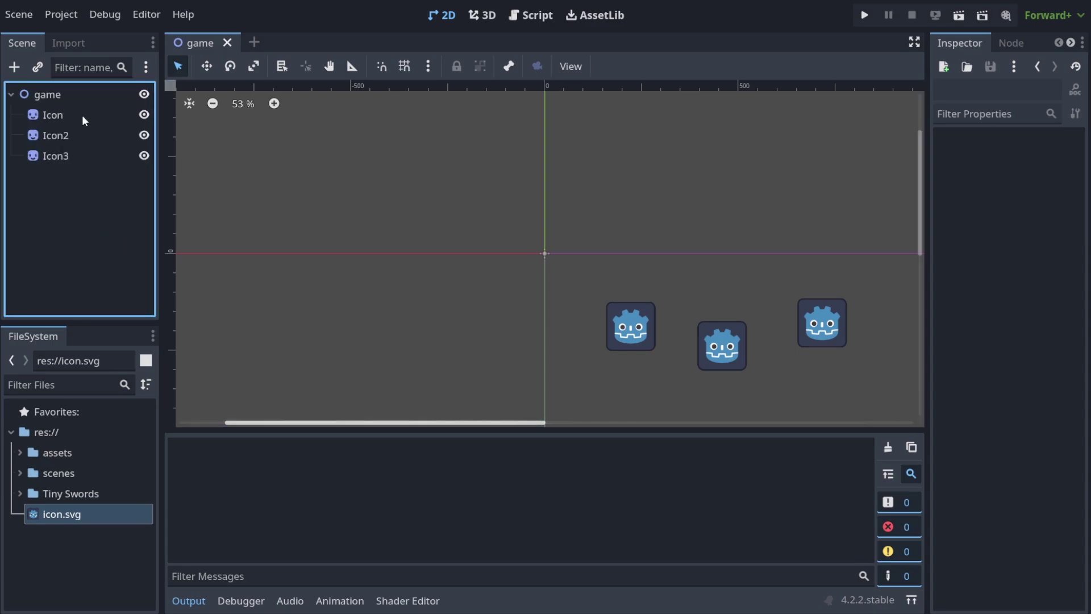
pyautogui.click(62, 94)
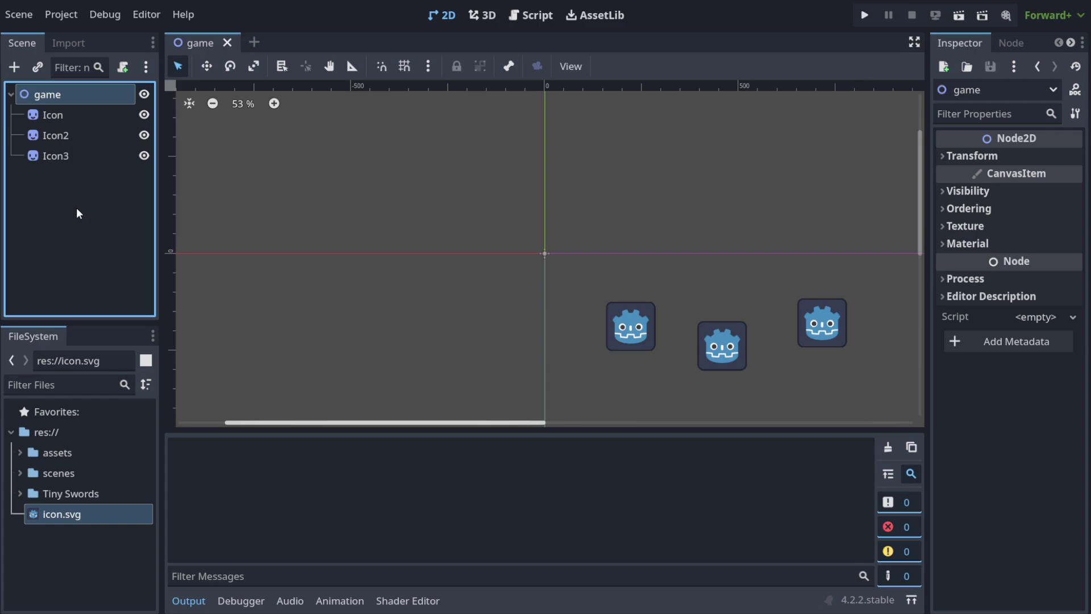
pyautogui.rightClick(45, 96)
pyautogui.click(39, 94)
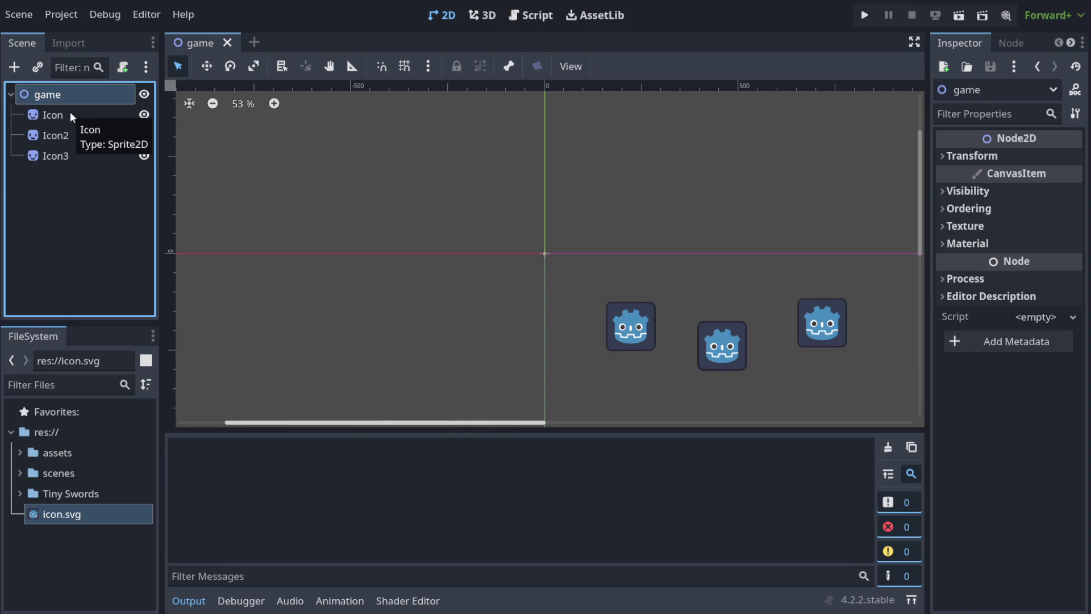
pyautogui.click(57, 115)
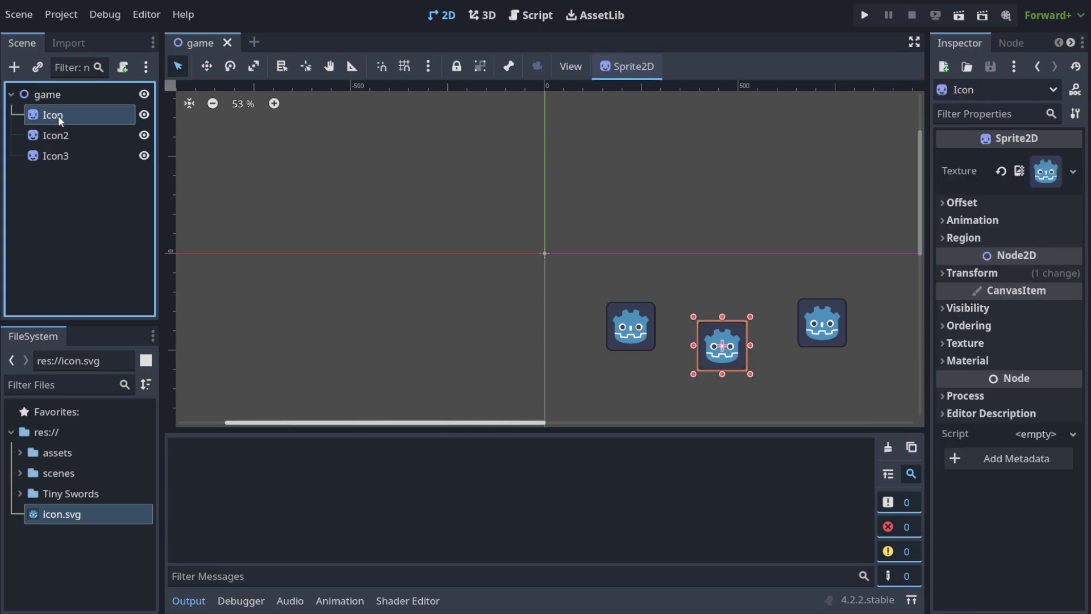
pyautogui.click(62, 138)
pyautogui.click(70, 157)
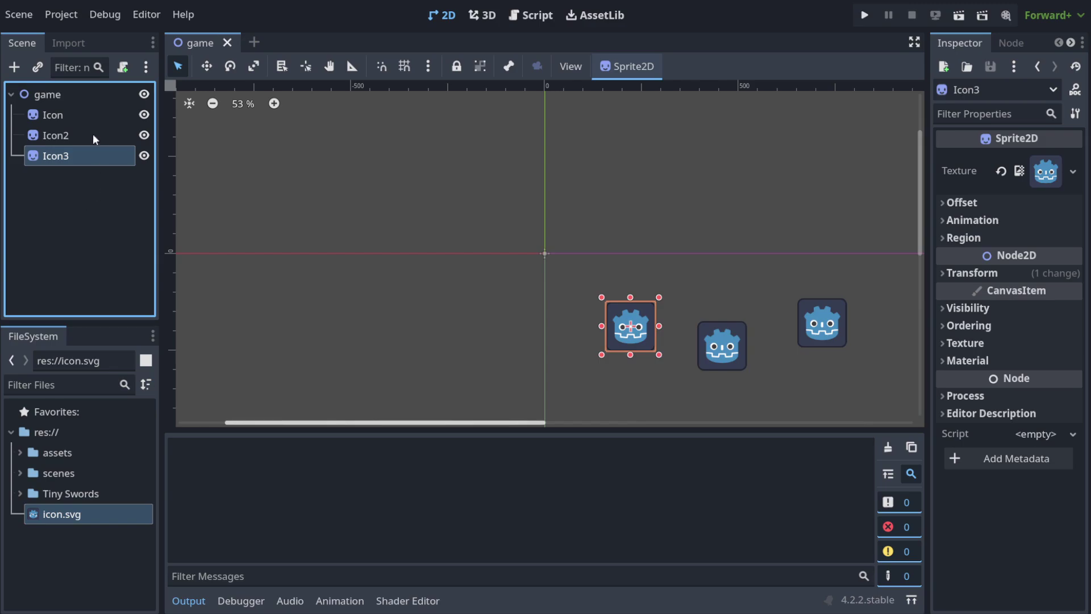
pyautogui.click(58, 95)
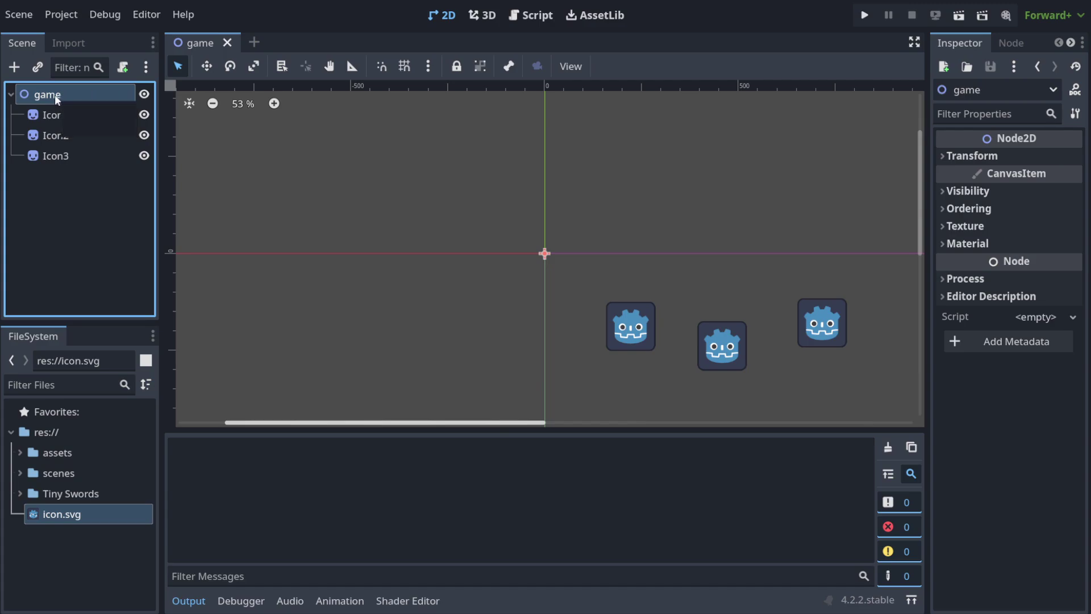
# Step: Bring up the Create New Node dialog with Ctrl+A and search for '2d'
pyautogui.click(14, 68)
pyautogui.press('Escape')
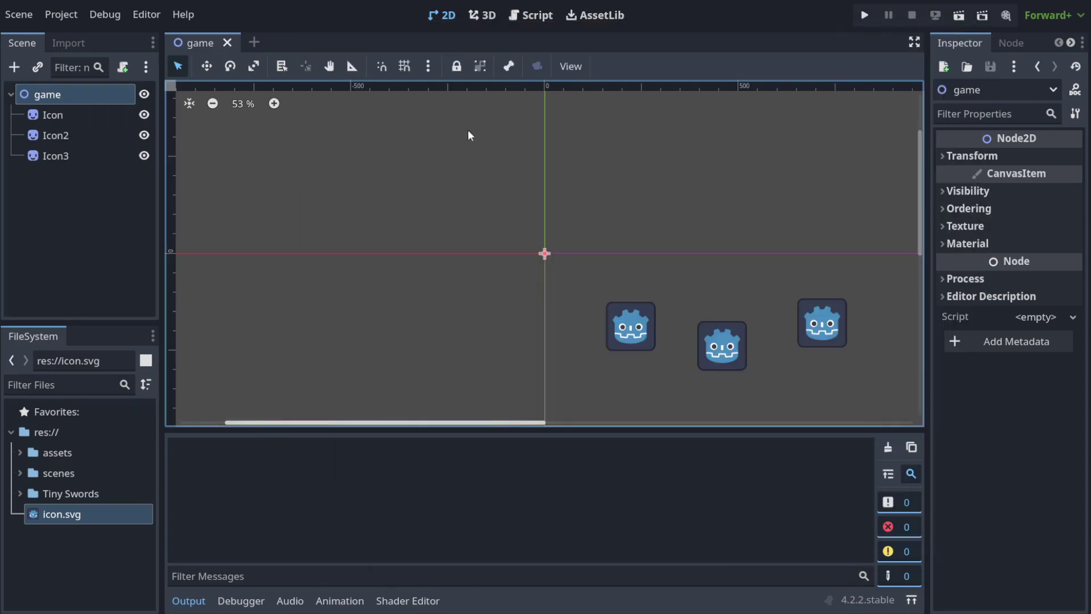
pyautogui.click(111, 197)
pyautogui.hotkey('ctrl', 'a')
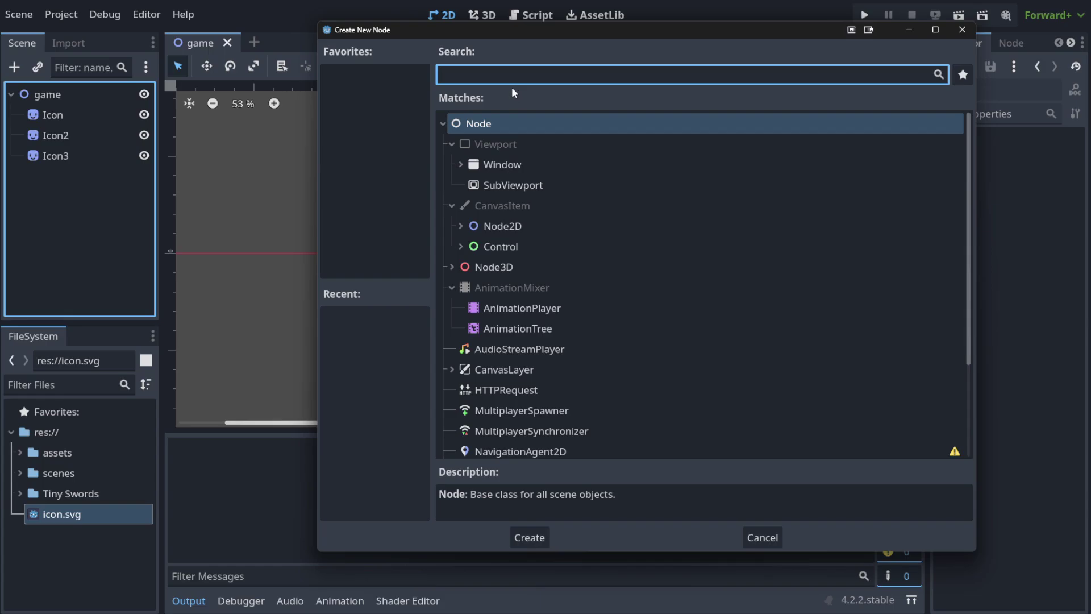
pyautogui.write('2d')
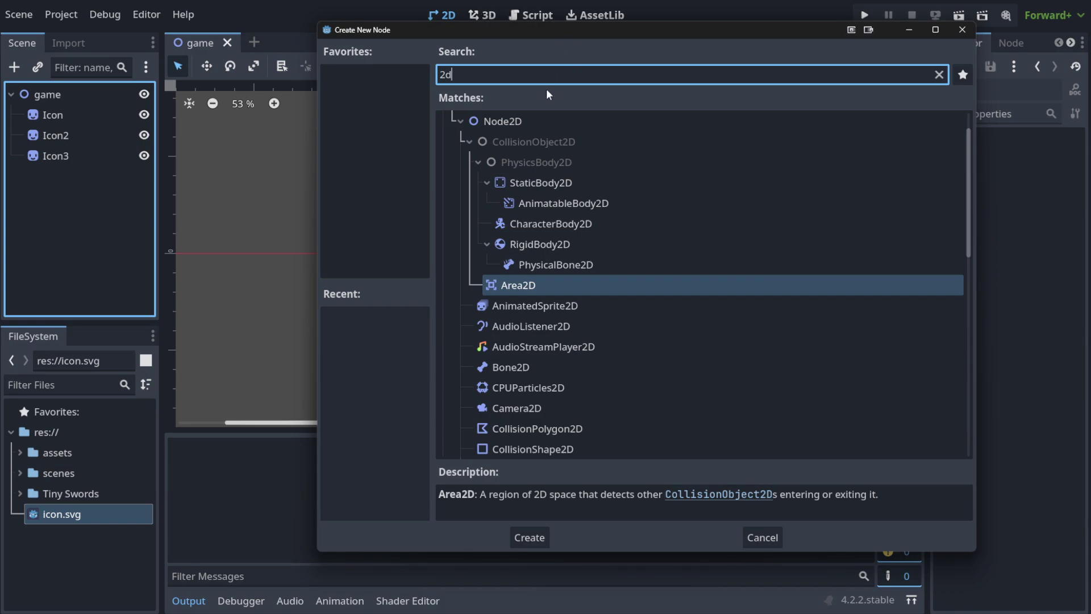
pyautogui.scroll(1, 550, 174)
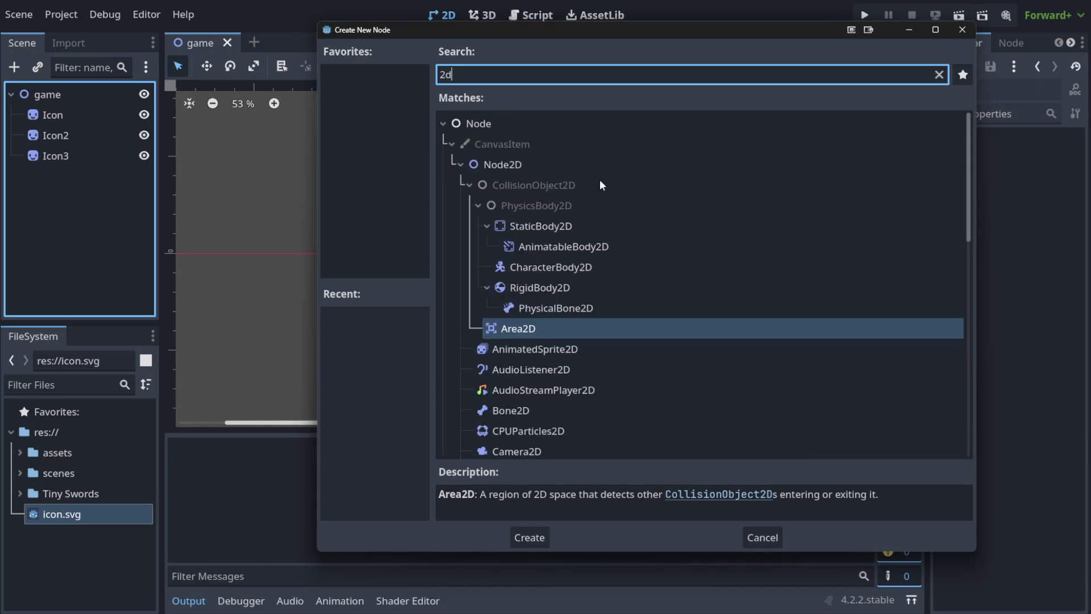
pyautogui.scroll(-10, 532, 429)
pyautogui.scroll(6, 583, 370)
pyautogui.scroll(4, 584, 364)
# Step: Compare the StaticBody2D, AnimatableBody2D and RigidBody2D descriptions, then create a CharacterBody2D under game
pyautogui.click(568, 227)
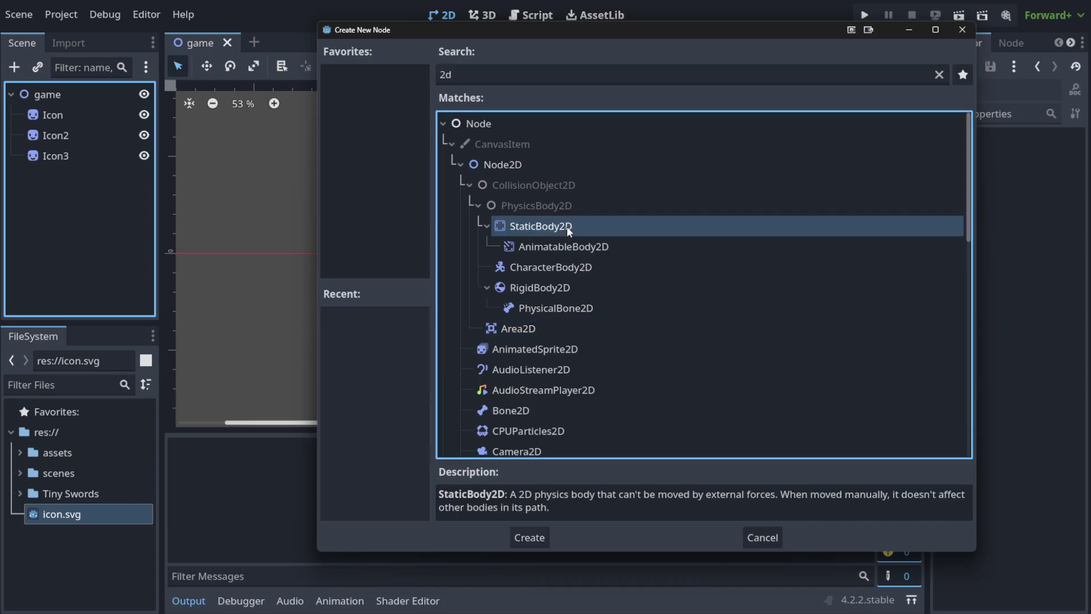
pyautogui.click(568, 247)
pyautogui.click(567, 267)
pyautogui.click(562, 289)
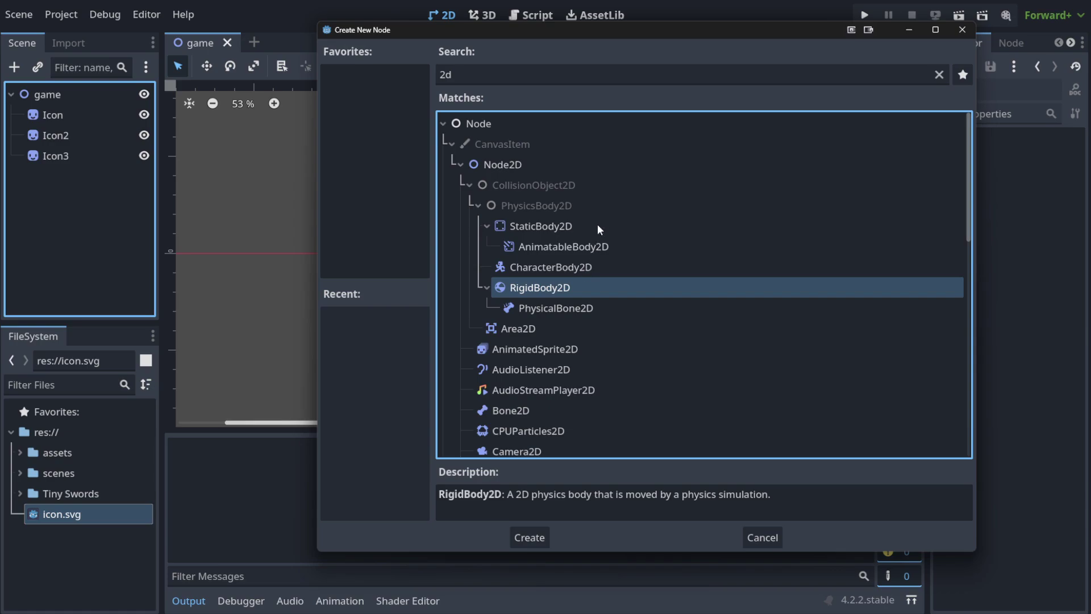
pyautogui.click(592, 270)
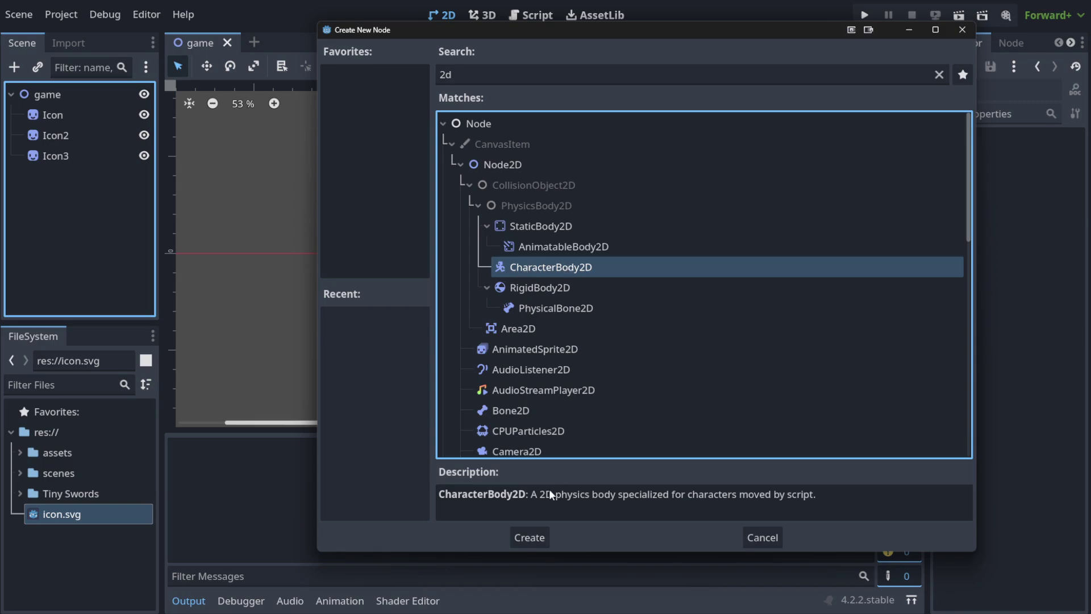
pyautogui.click(560, 246)
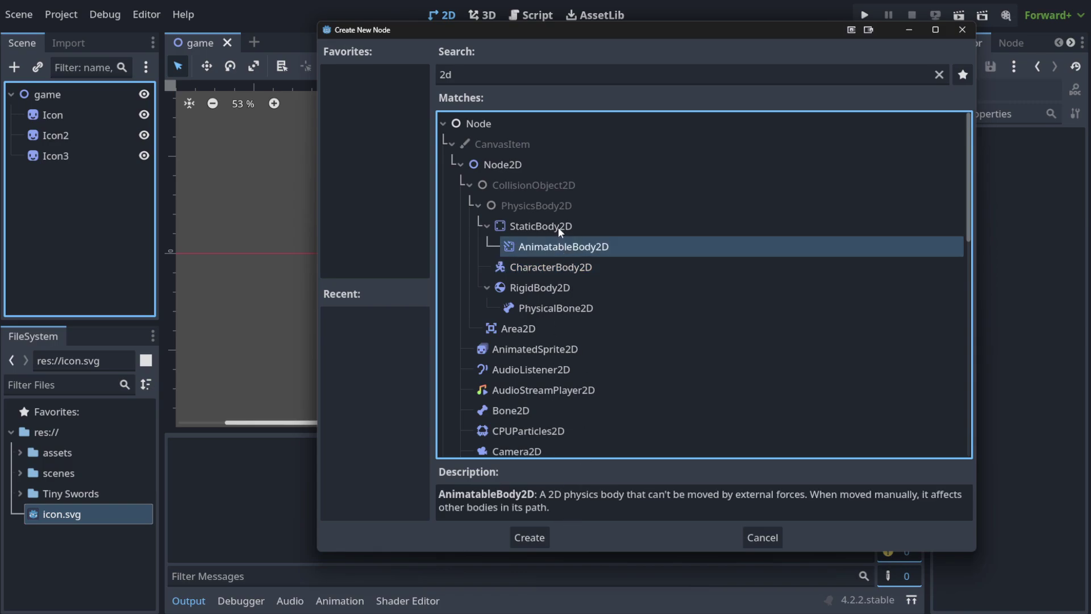
pyautogui.click(558, 227)
pyautogui.click(560, 288)
pyautogui.click(575, 266)
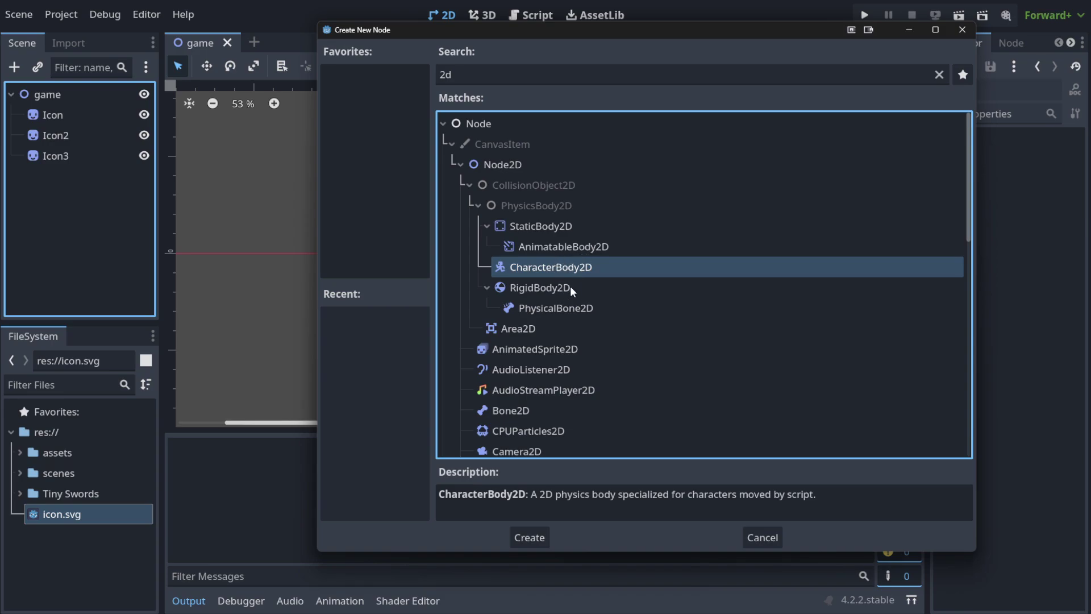
pyautogui.click(583, 246)
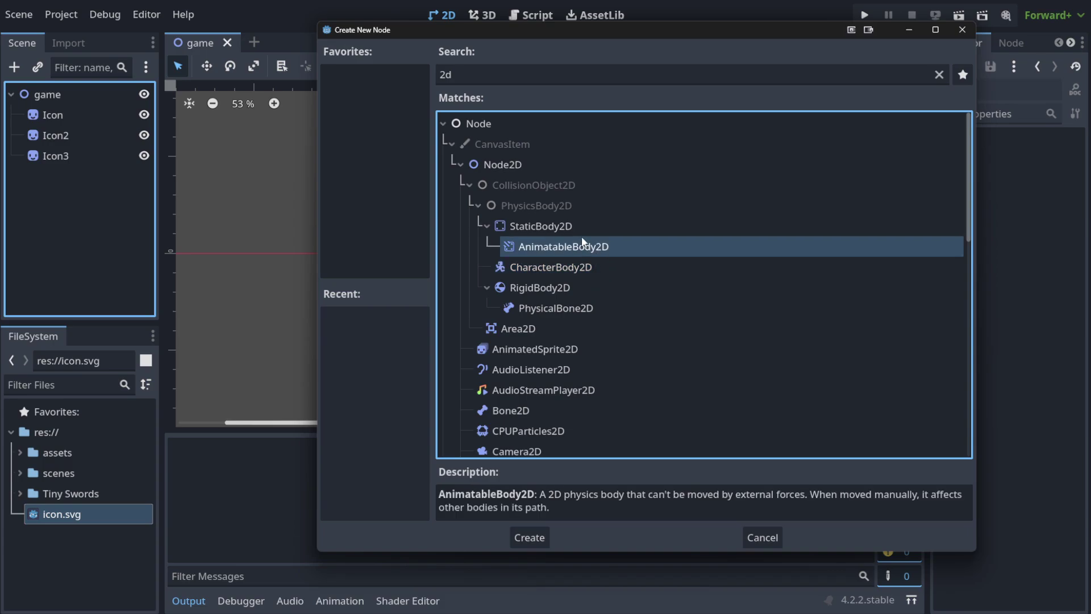
pyautogui.click(575, 271)
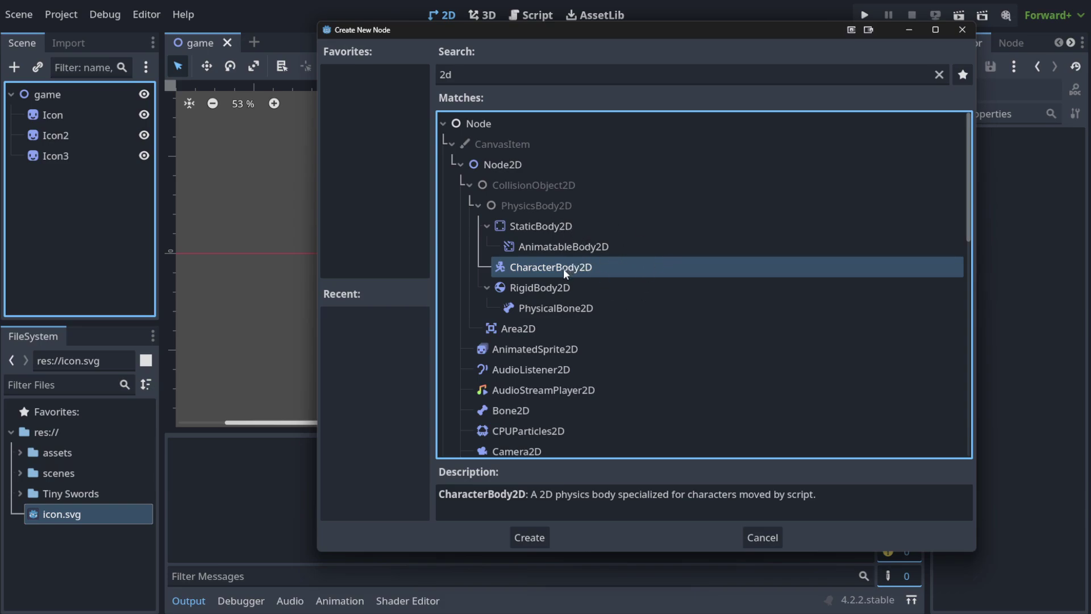
pyautogui.click(525, 535)
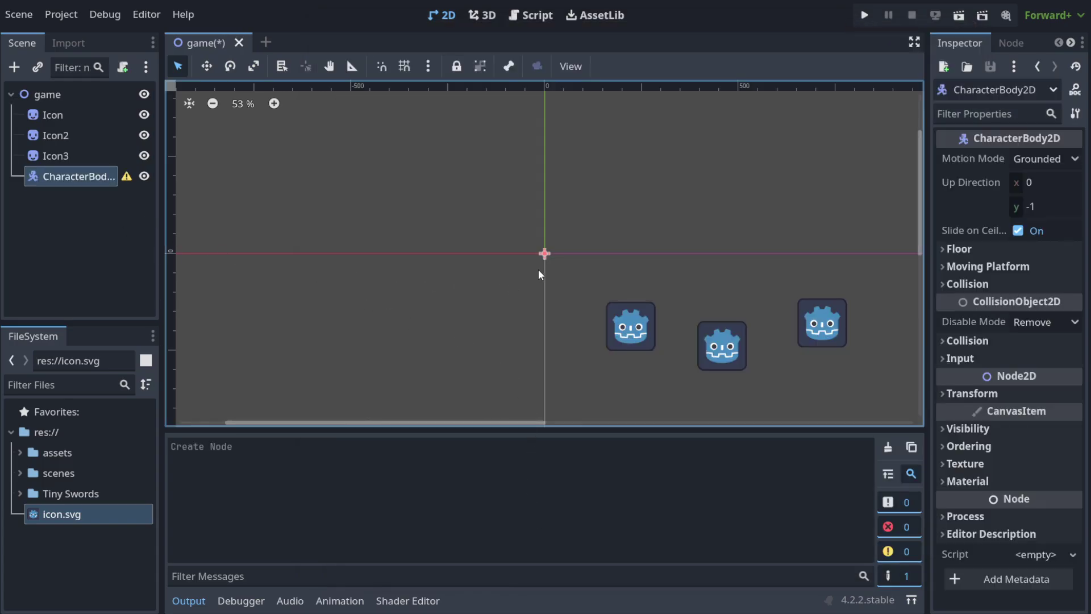
# Step: Move the CharacterBody2D above the icons, test-run the game, and settle it at (353, 71)
pyautogui.moveTo(547, 257); pyautogui.dragTo(750, 294)
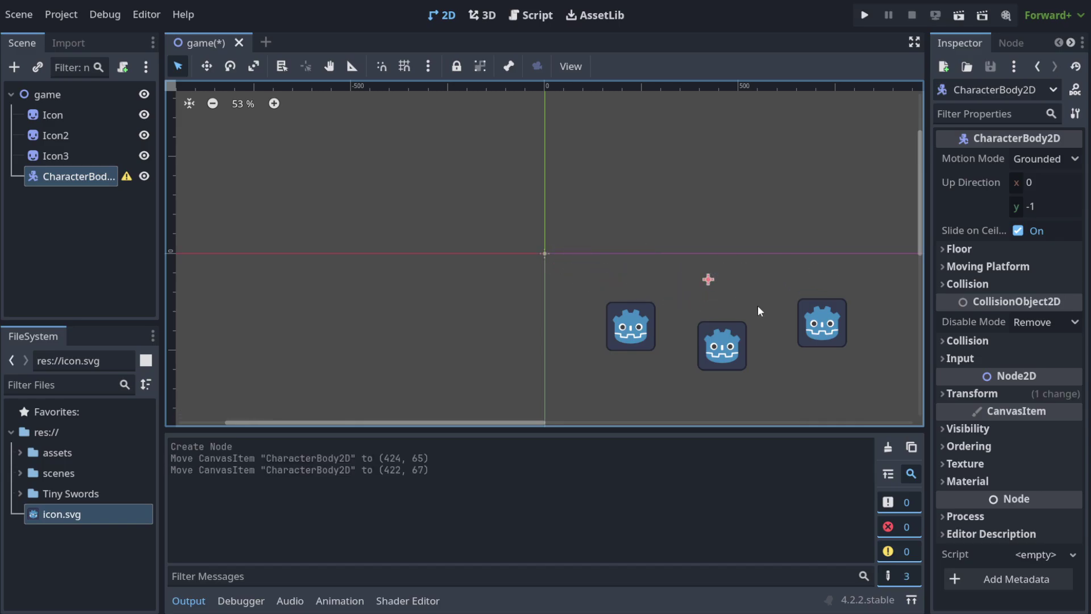
pyautogui.click(865, 15)
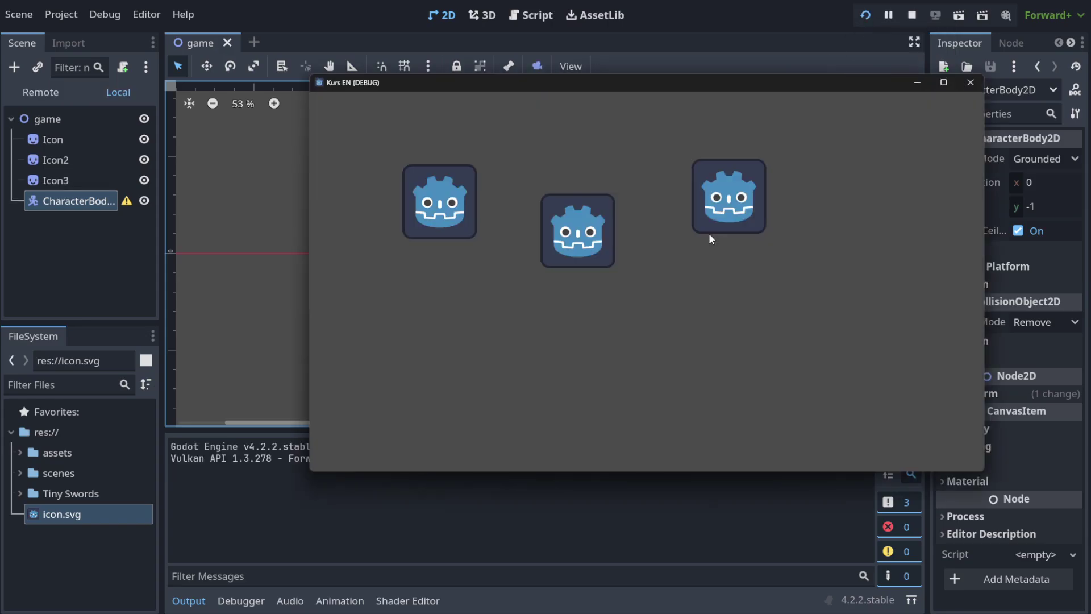
pyautogui.click(970, 83)
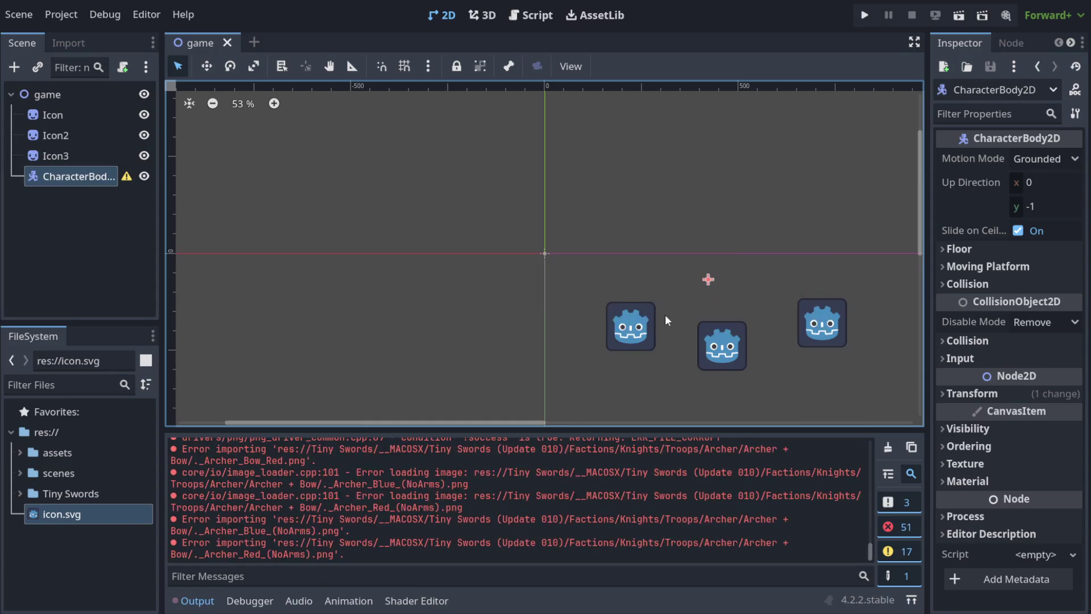
pyautogui.scroll(2, 688, 350)
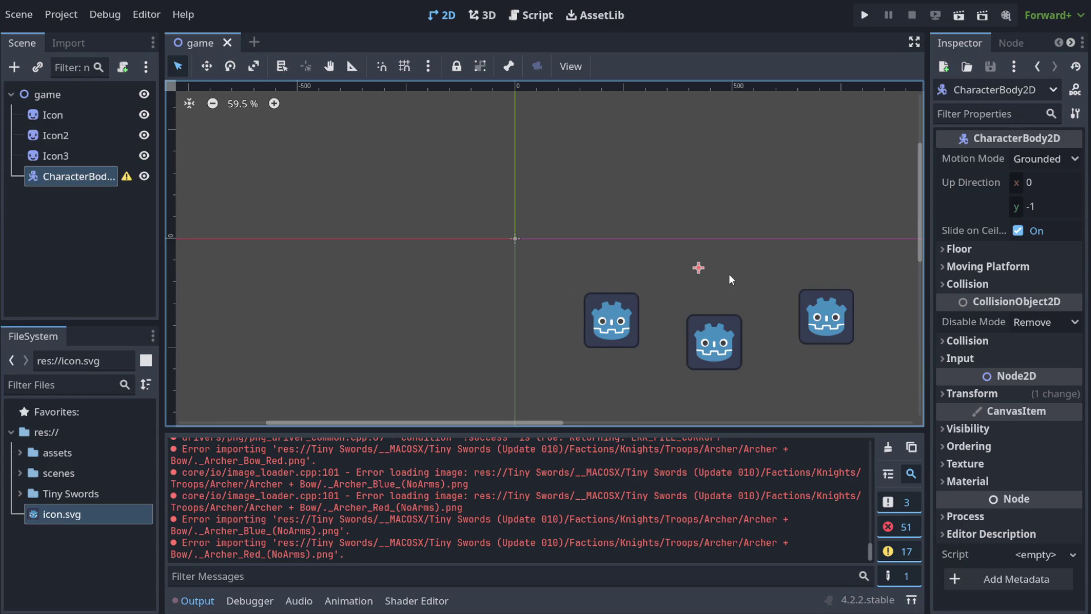
pyautogui.moveTo(698, 267); pyautogui.dragTo(670, 268)
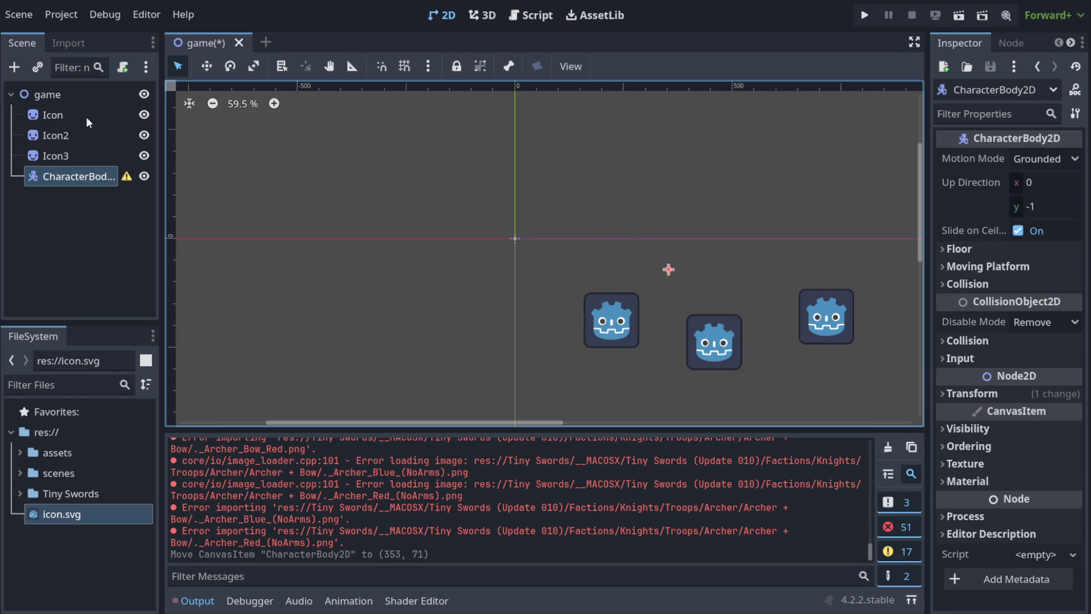
# Step: Nudge Icon3 slightly left and down to (211, 197) and expand the assets folder
pyautogui.click(59, 116)
pyautogui.click(73, 137)
pyautogui.click(74, 156)
pyautogui.click(74, 116)
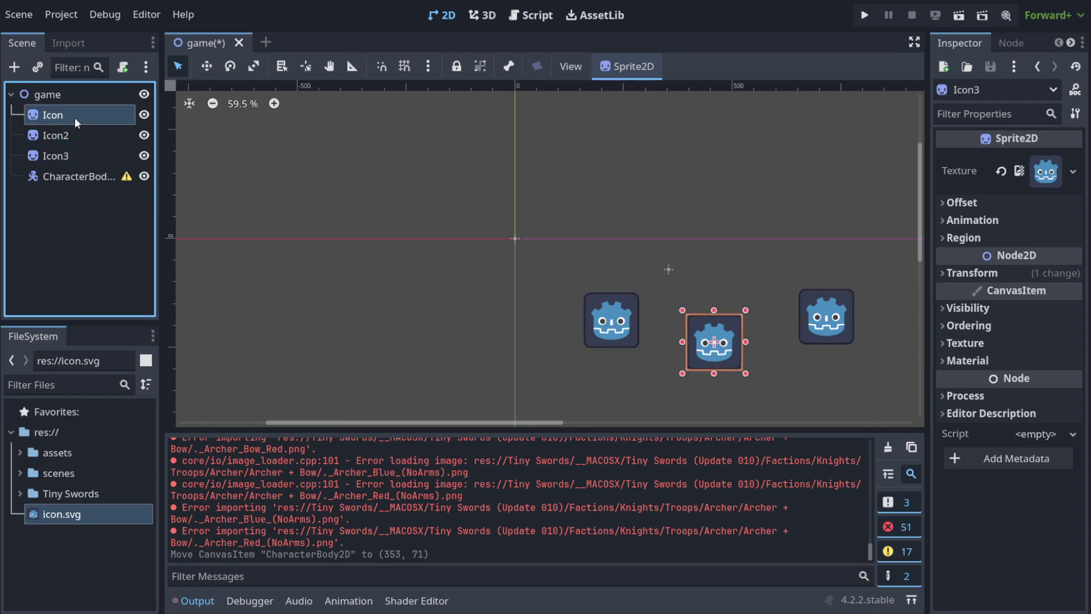
pyautogui.click(80, 157)
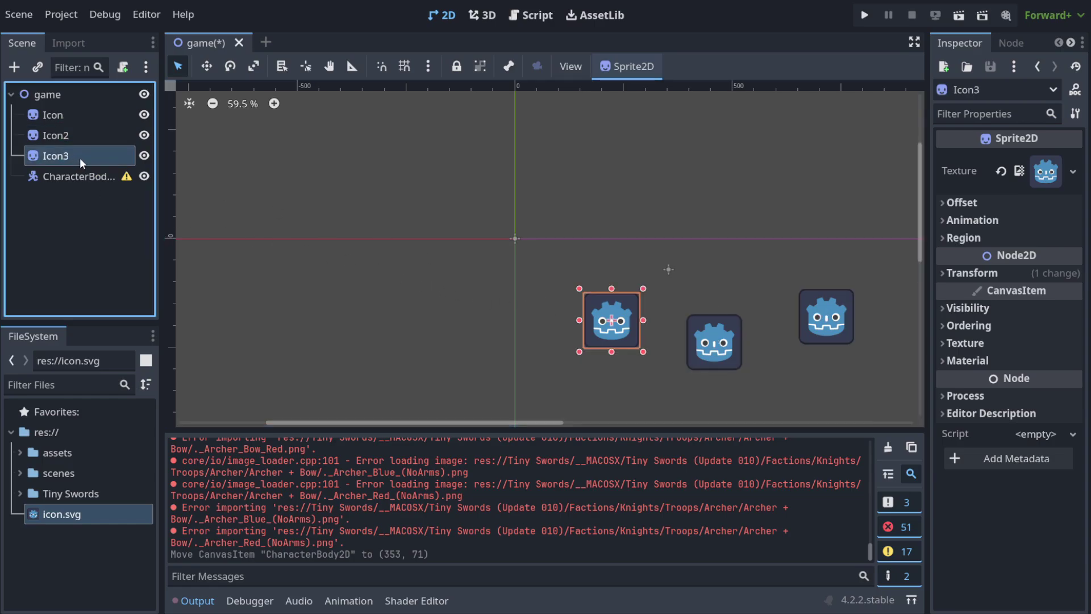
pyautogui.moveTo(613, 322)
pyautogui.mouseDown()
pyautogui.moveTo(588, 325)
pyautogui.moveTo(606, 327)
pyautogui.mouseUp()
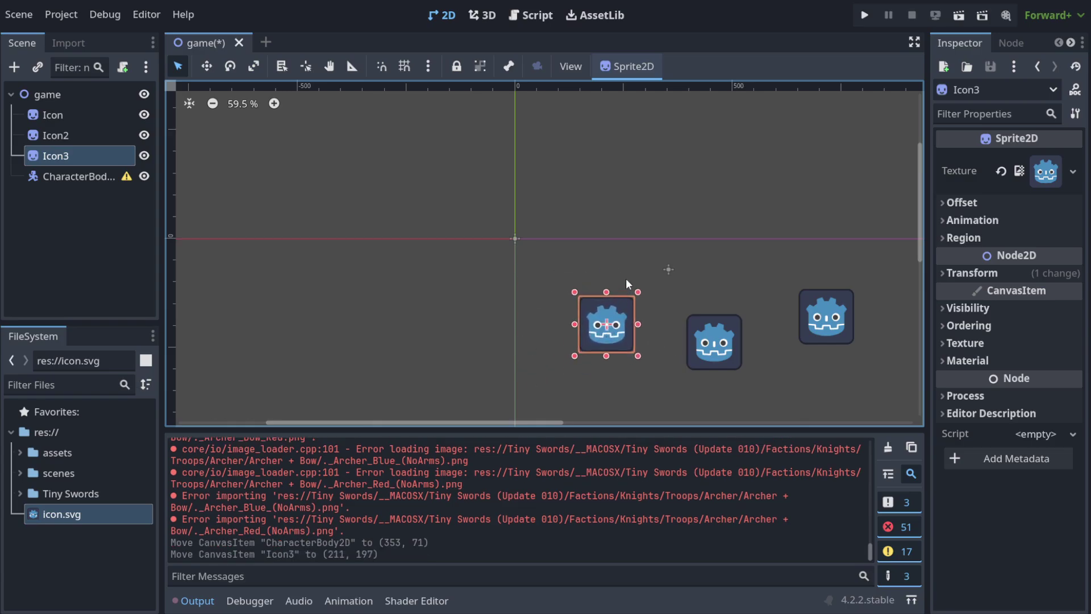
pyautogui.click(619, 262)
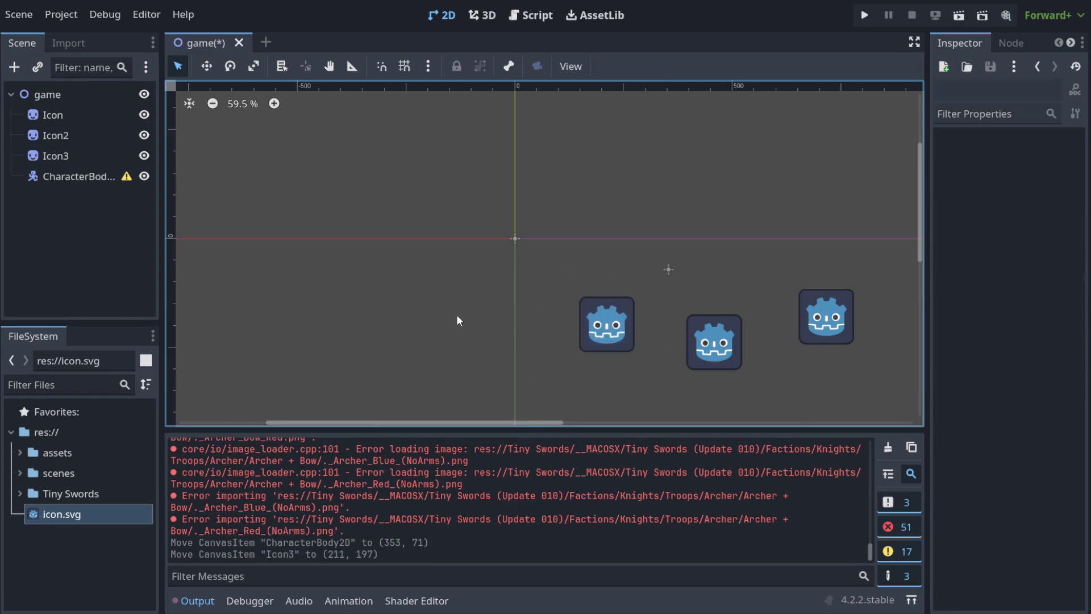
pyautogui.click(49, 454)
pyautogui.click(21, 453)
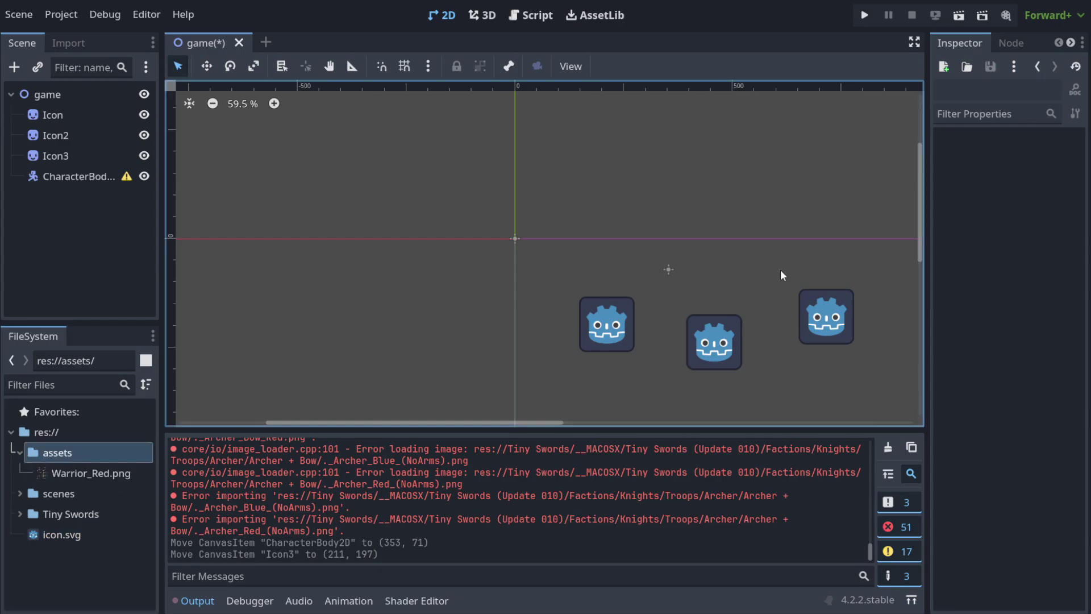
# Step: Drag the Icon sprite up and slightly right to (481, 200)
pyautogui.click(668, 272)
pyautogui.click(606, 327)
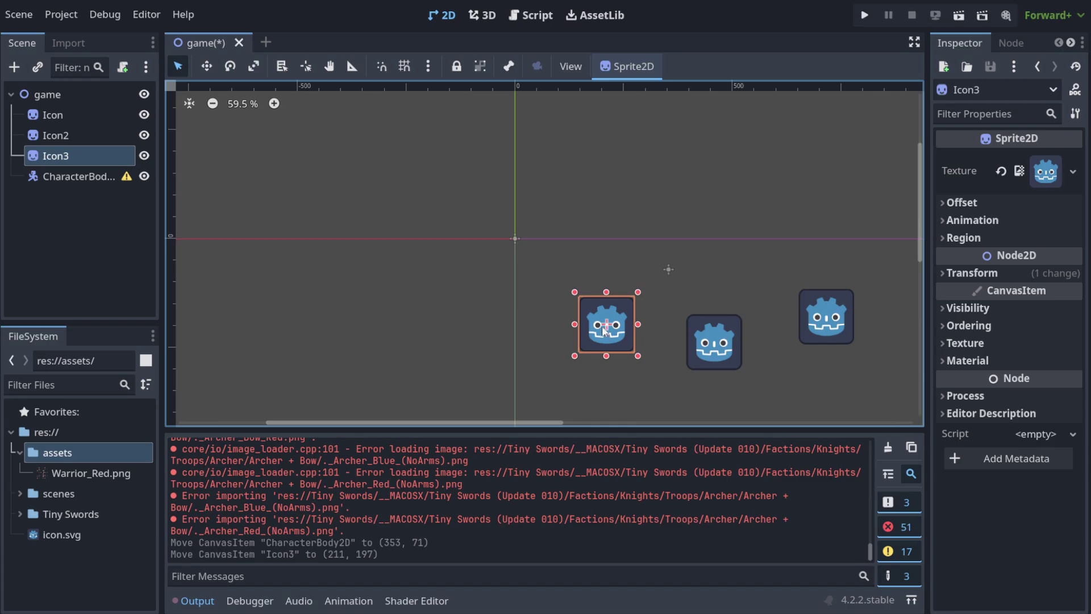
pyautogui.click(71, 135)
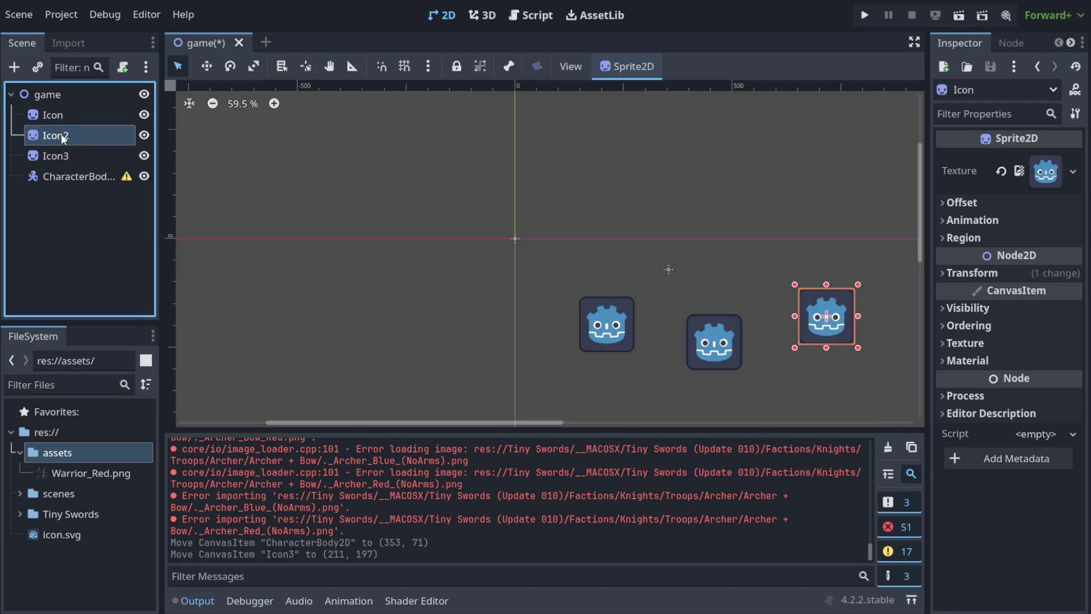
pyautogui.press('Up')
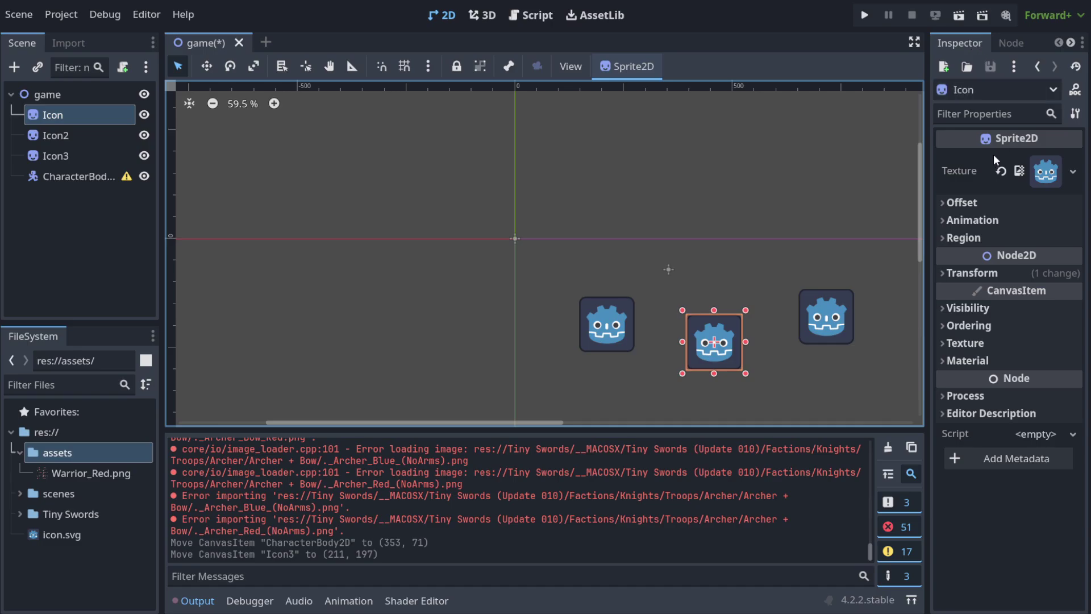
pyautogui.click(69, 114)
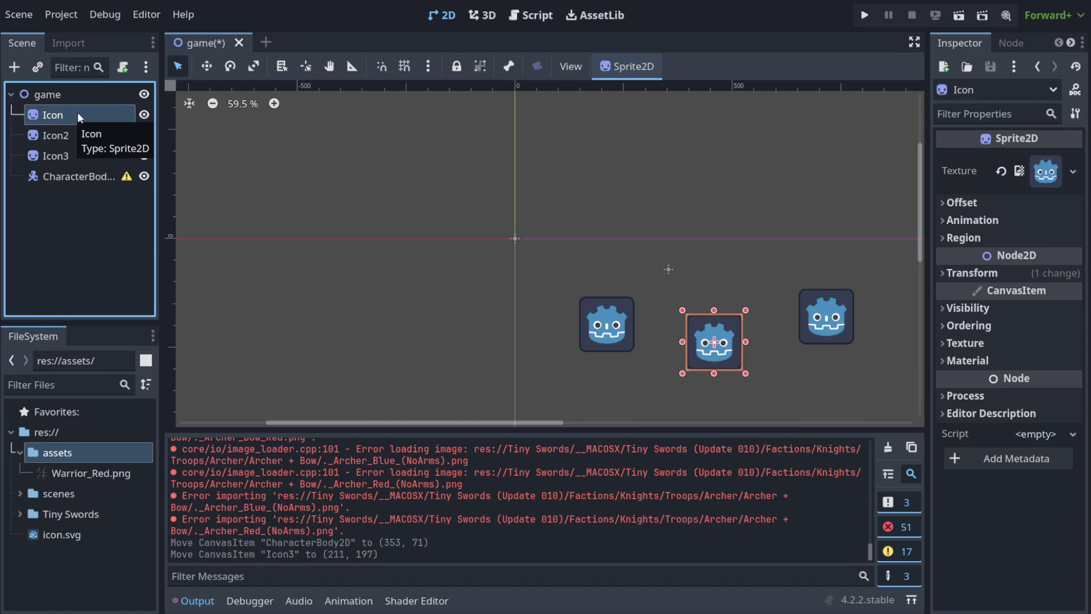
pyautogui.click(67, 134)
pyautogui.click(714, 342)
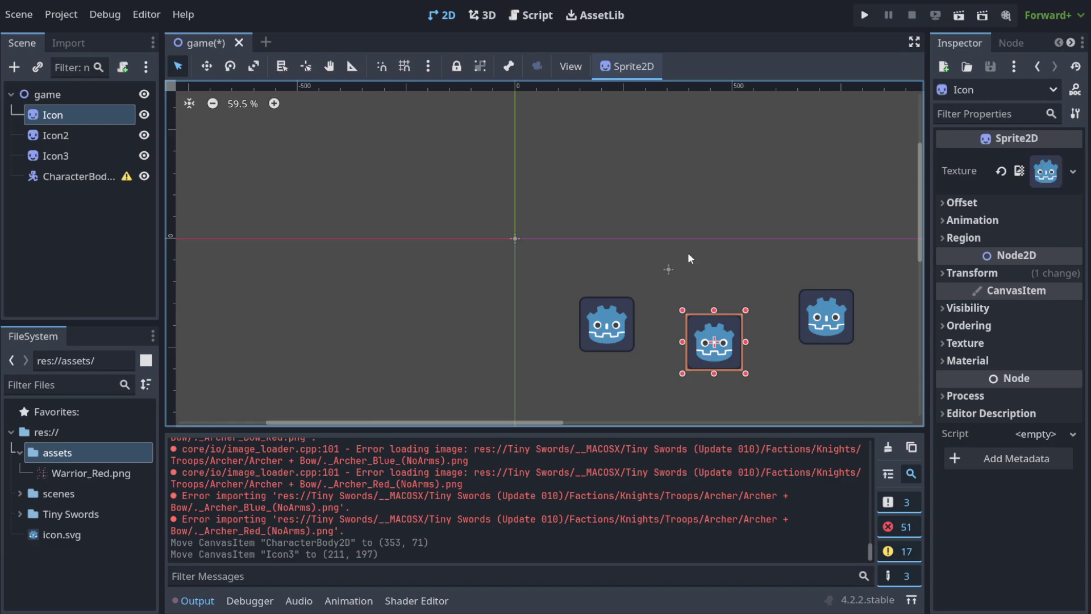
pyautogui.moveTo(715, 343); pyautogui.dragTo(723, 323)
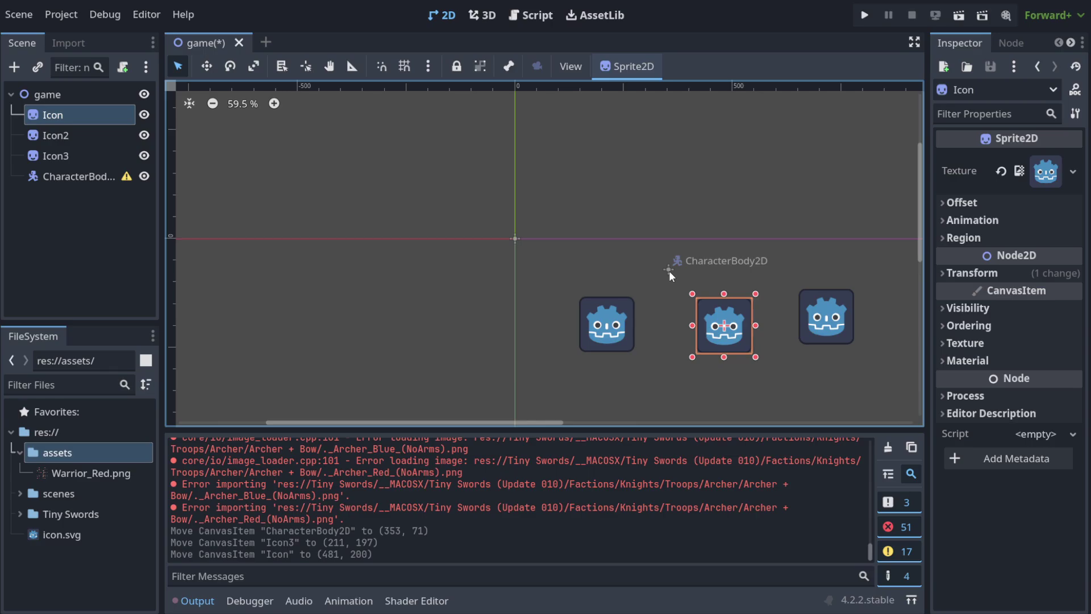
pyautogui.click(670, 270)
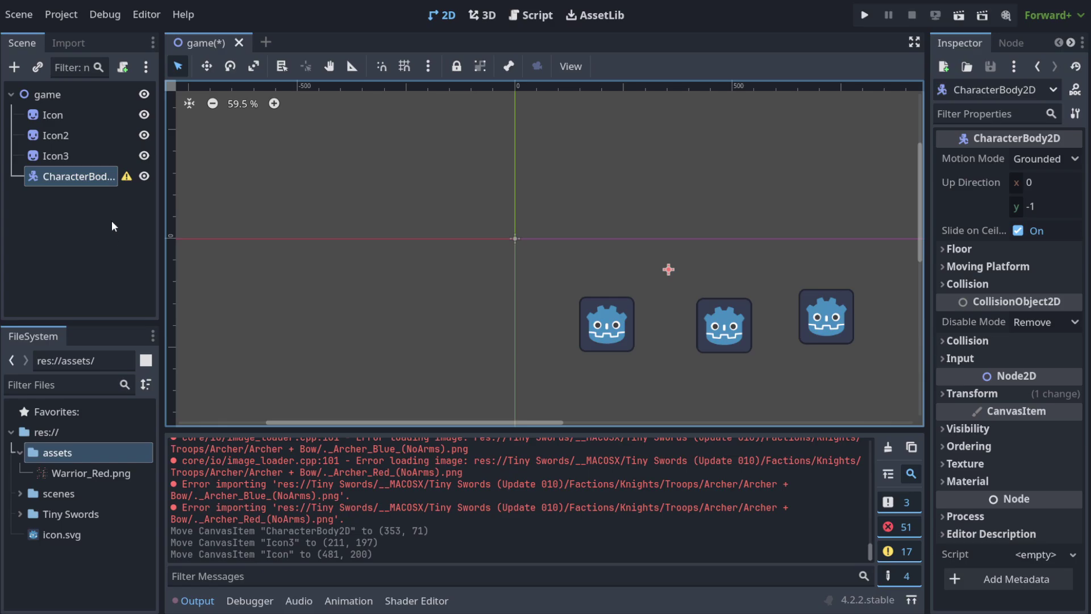
# Step: Widen the Scene dock and add an AnimatedSprite2D child, found by searching 'sprite', under CharacterBody2D
pyautogui.moveTo(161, 171); pyautogui.dragTo(230, 172)
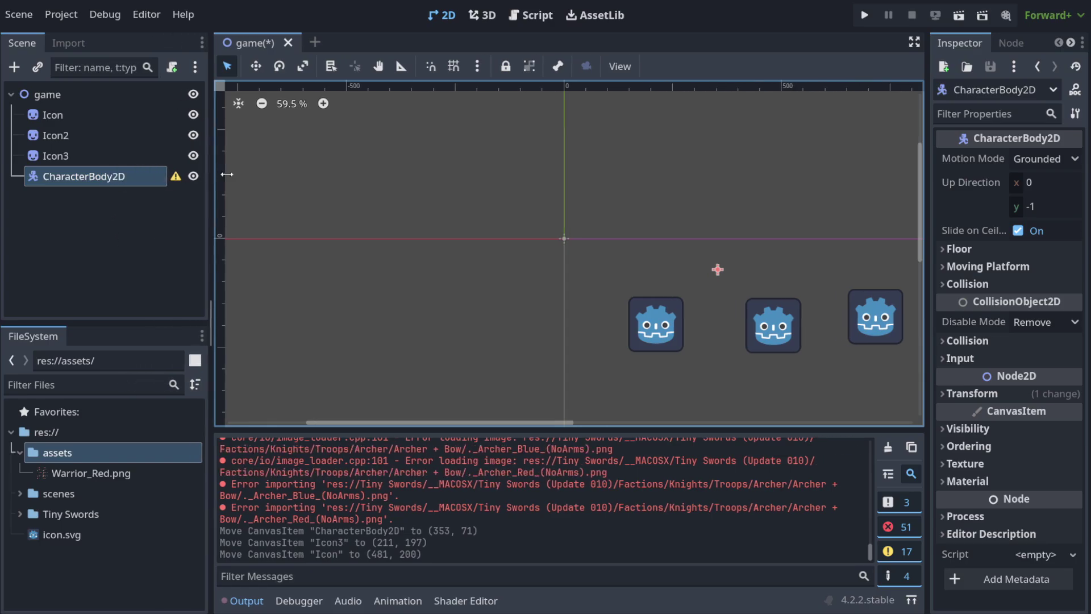
pyautogui.click(54, 96)
pyautogui.click(91, 176)
pyautogui.rightClick(93, 176)
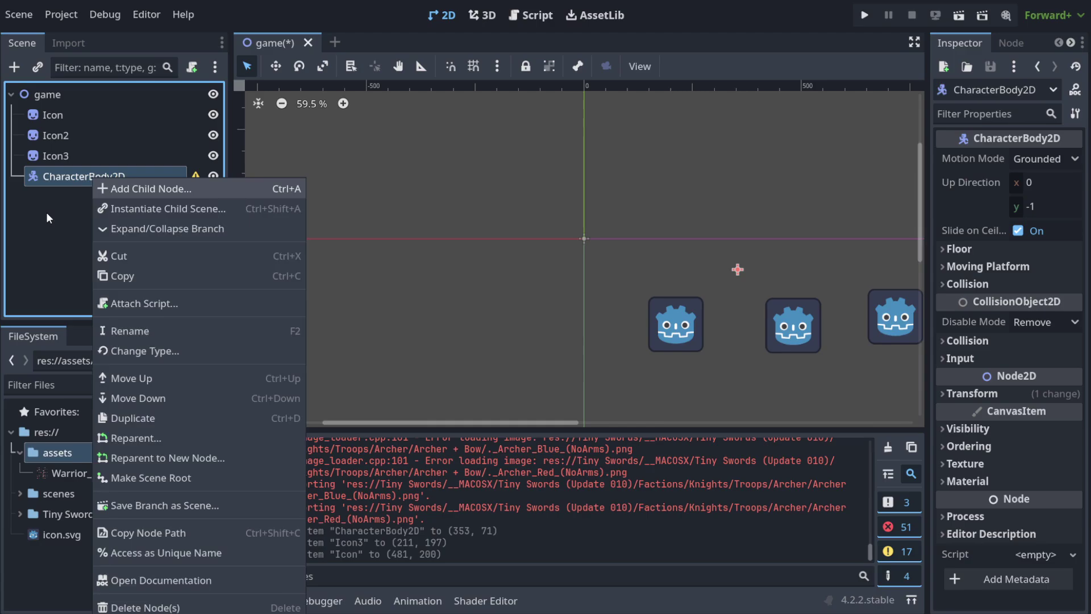
pyautogui.click(128, 254)
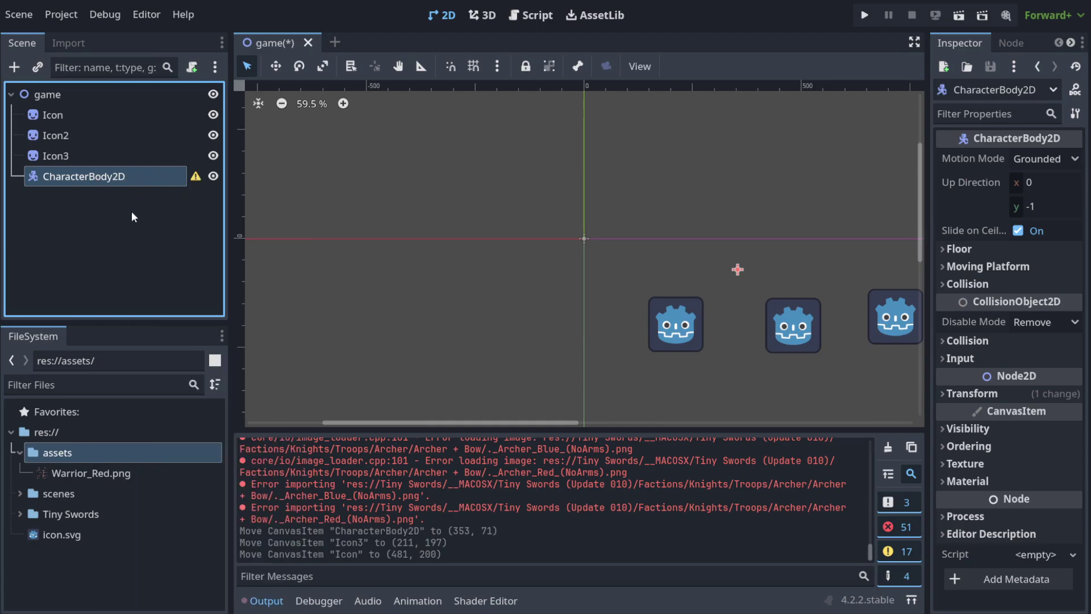
pyautogui.rightClick(84, 176)
pyautogui.click(148, 185)
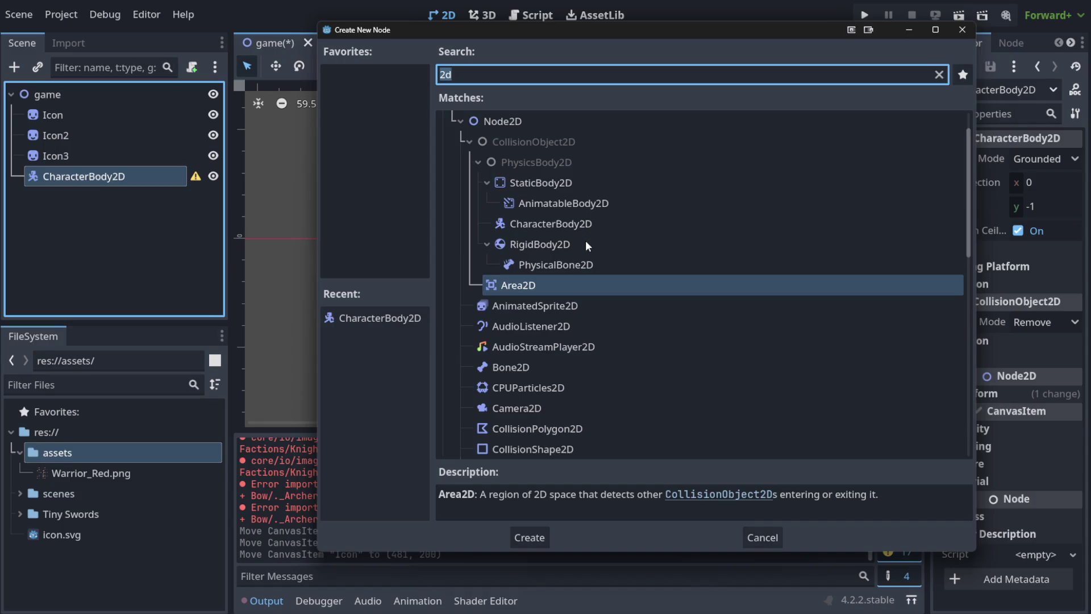
pyautogui.write('sprite')
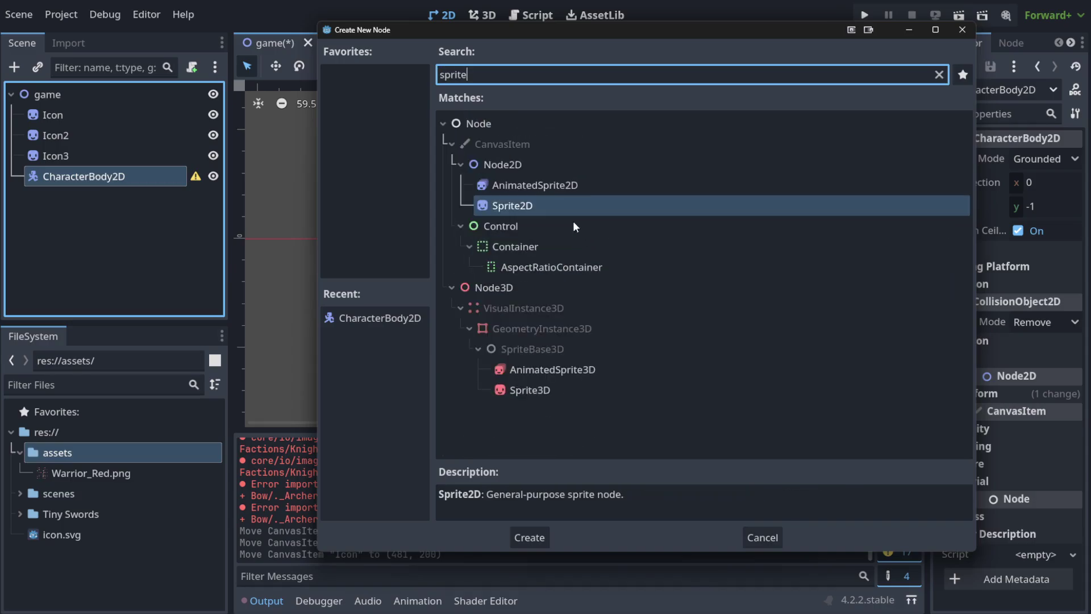
pyautogui.click(564, 184)
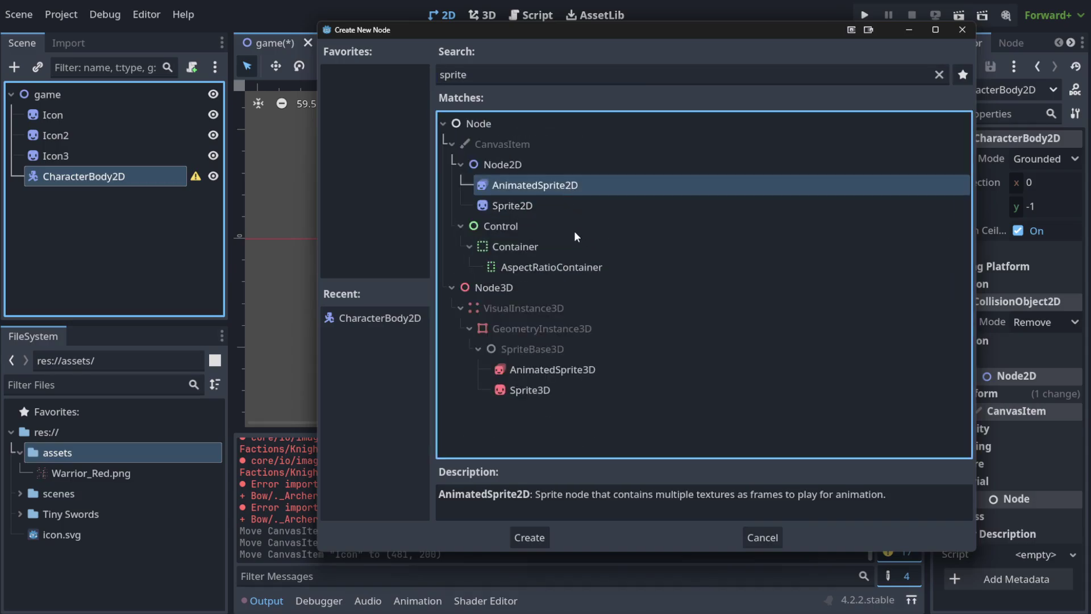
pyautogui.click(533, 539)
pyautogui.moveTo(122, 203)
pyautogui.mouseDown()
pyautogui.moveTo(128, 173)
pyautogui.moveTo(128, 203)
pyautogui.mouseUp()
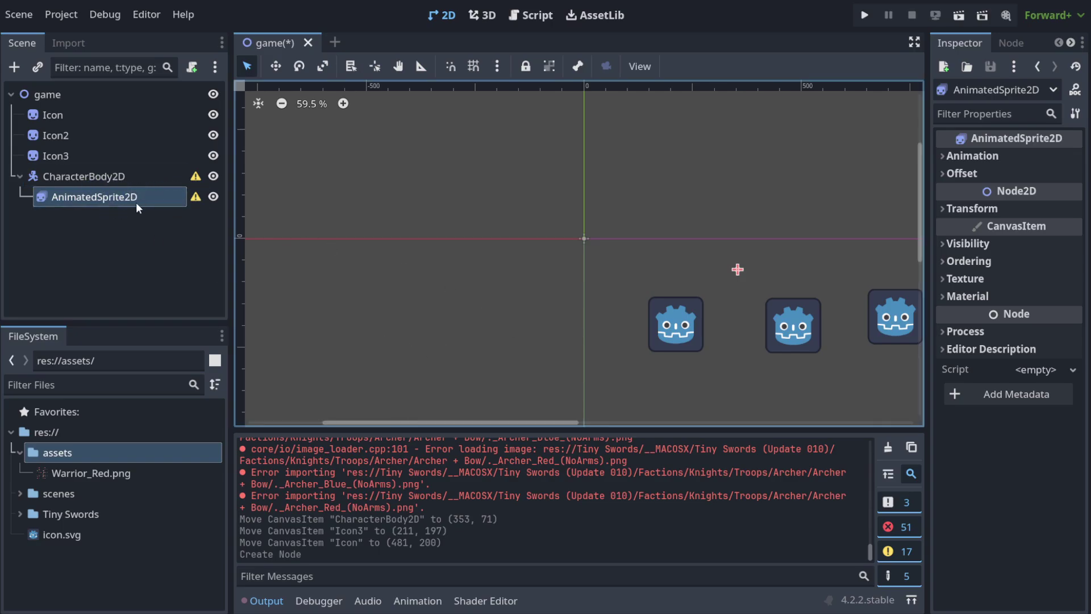
pyautogui.click(104, 178)
pyautogui.click(111, 197)
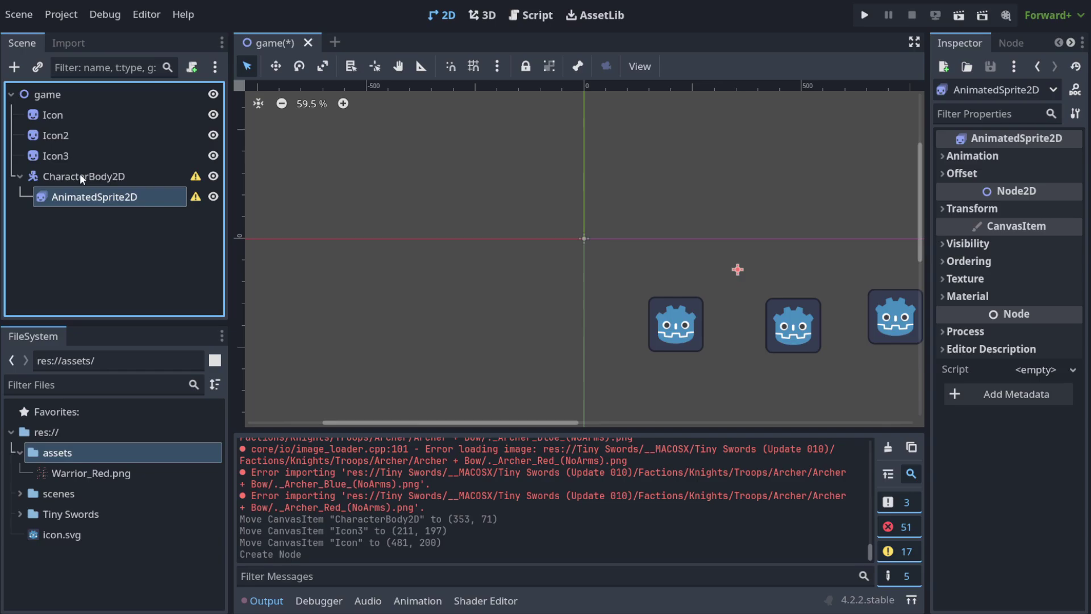
pyautogui.click(27, 177)
pyautogui.click(19, 177)
pyautogui.click(20, 175)
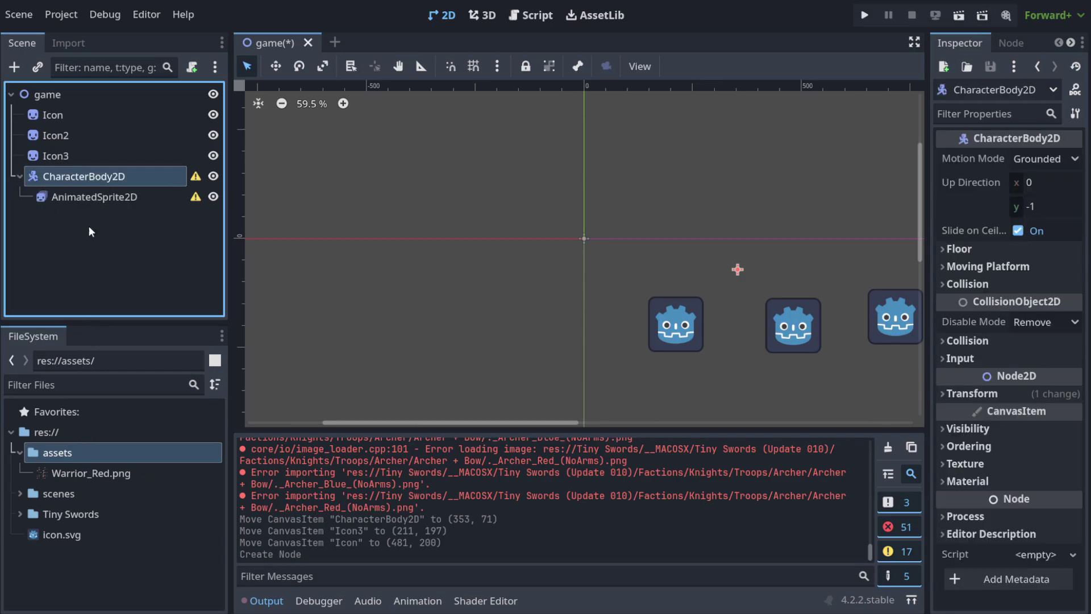
pyautogui.click(19, 175)
pyautogui.click(19, 176)
pyautogui.click(135, 198)
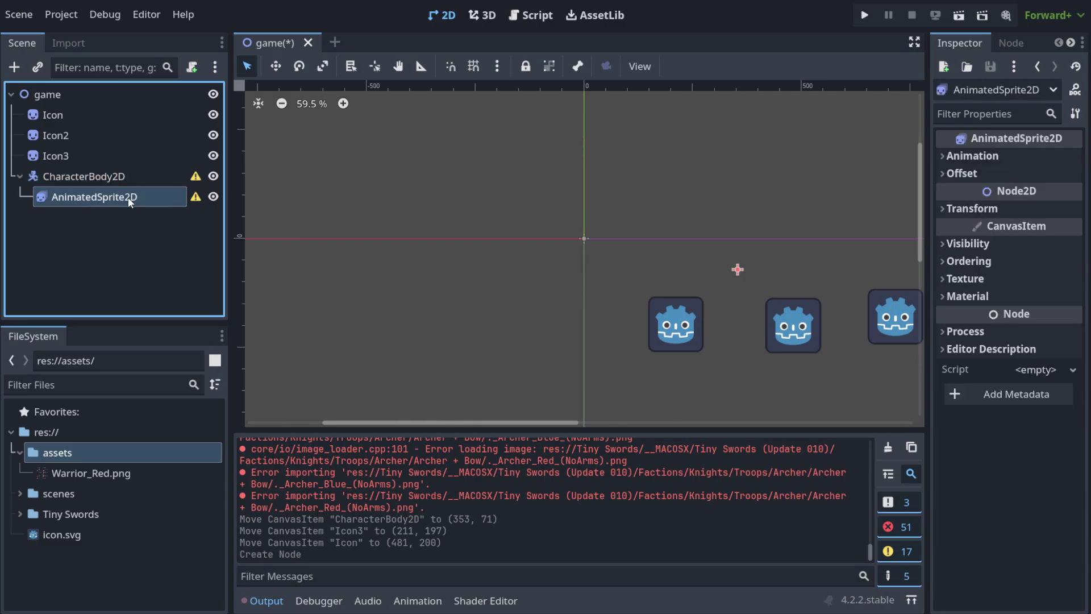
pyautogui.click(105, 227)
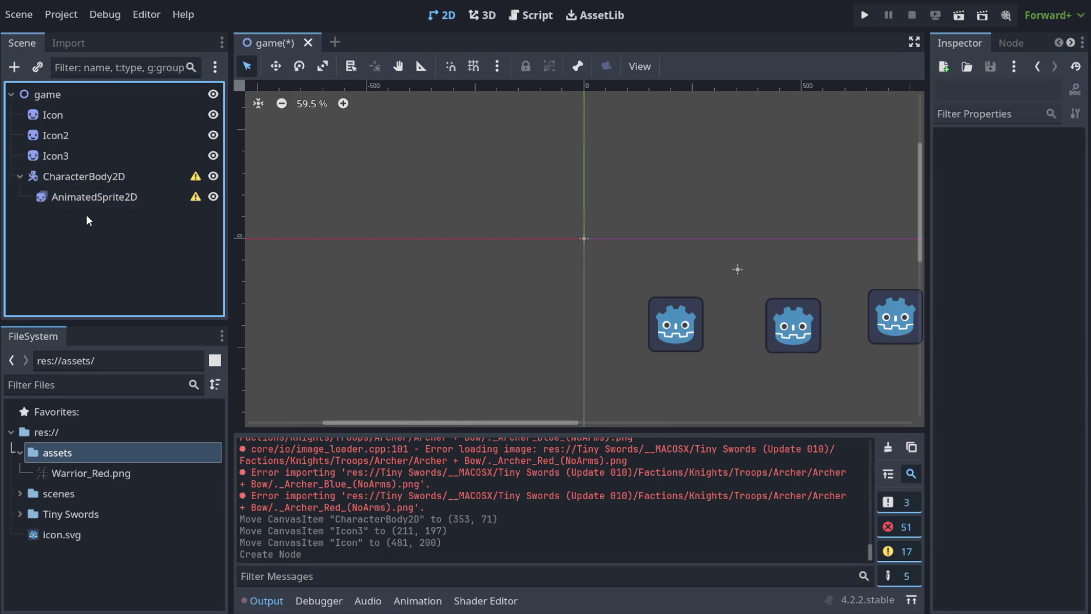
pyautogui.click(100, 176)
pyautogui.rightClick(147, 177)
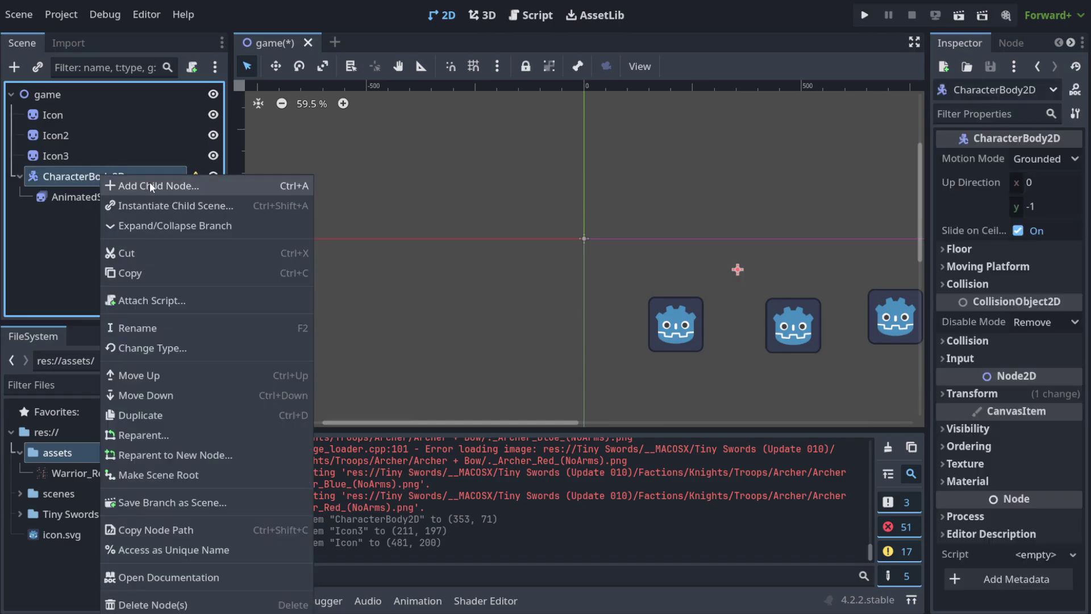
pyautogui.click(149, 182)
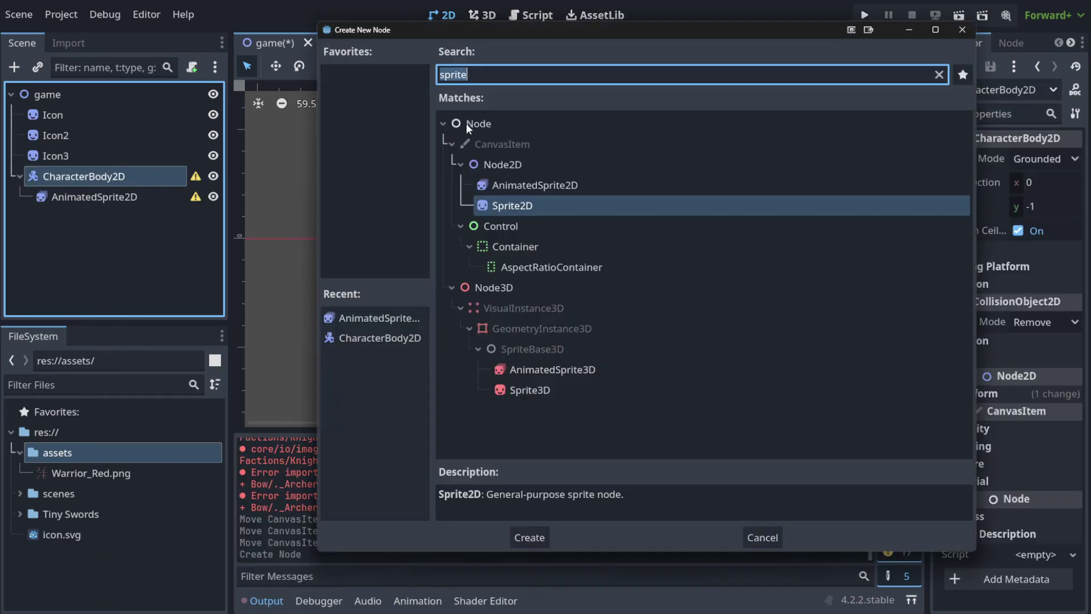
pyautogui.press('BackSpace')
pyautogui.scroll(-3, 494, 251)
pyautogui.scroll(3, 634, 338)
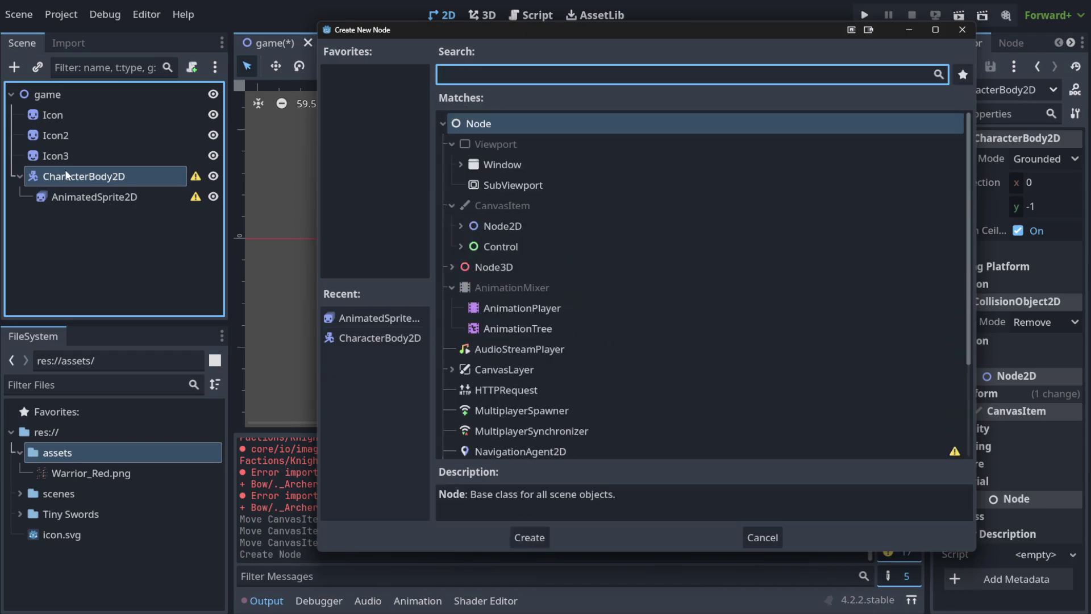
pyautogui.click(763, 537)
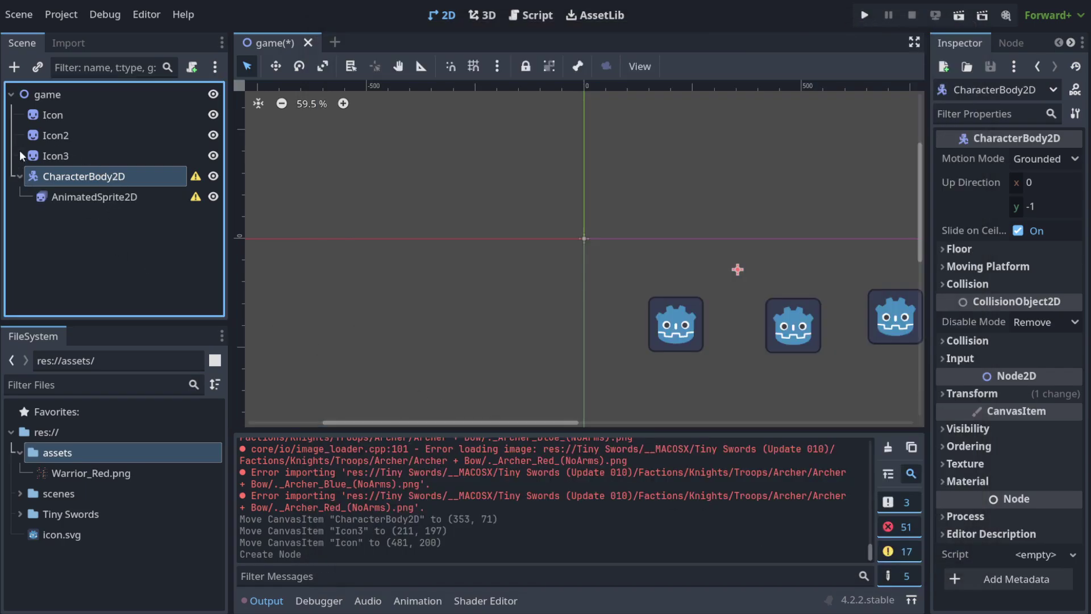
# Step: Check Icon, Icon2, Icon3, CharacterBody2D and AnimatedSprite2D in turn, returning to the root between each
pyautogui.click(54, 94)
pyautogui.click(11, 95)
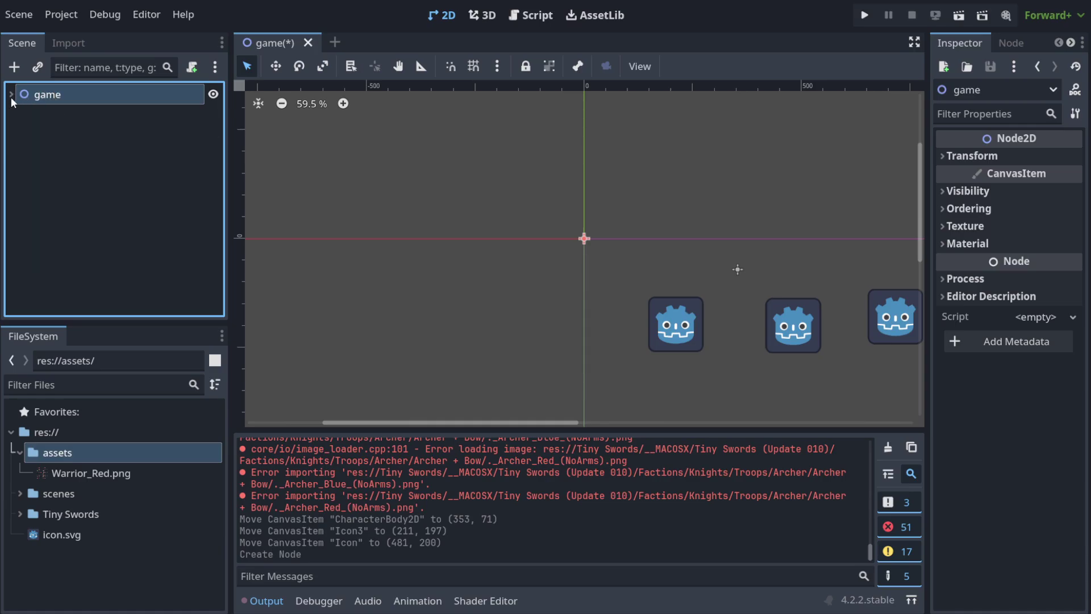
pyautogui.click(11, 95)
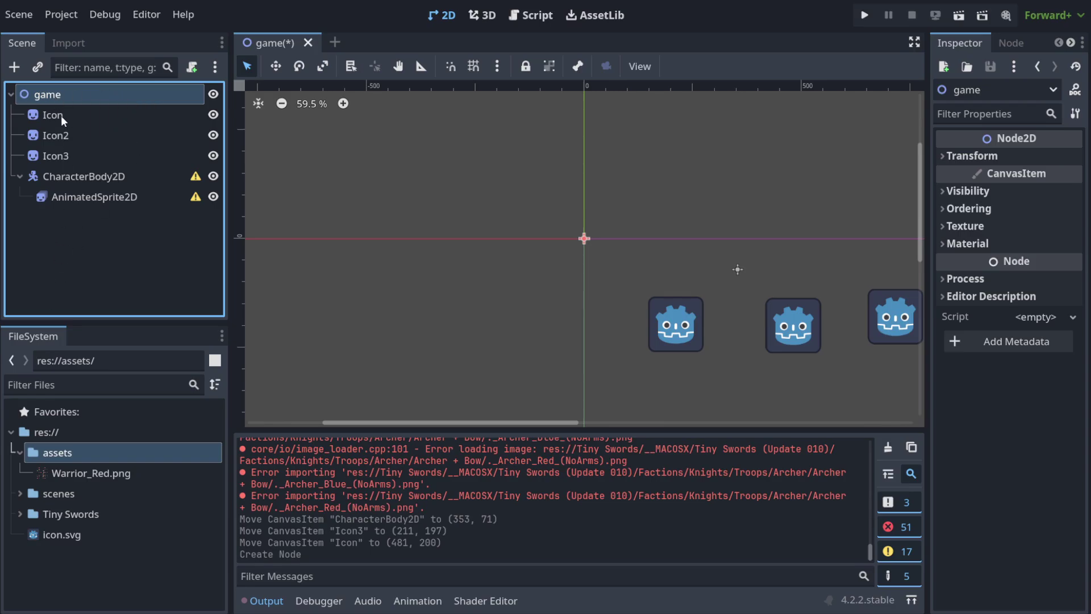
pyautogui.click(63, 115)
pyautogui.click(59, 94)
pyautogui.click(74, 136)
pyautogui.click(70, 96)
pyautogui.click(59, 150)
pyautogui.click(63, 98)
pyautogui.click(80, 176)
pyautogui.click(62, 98)
pyautogui.click(100, 197)
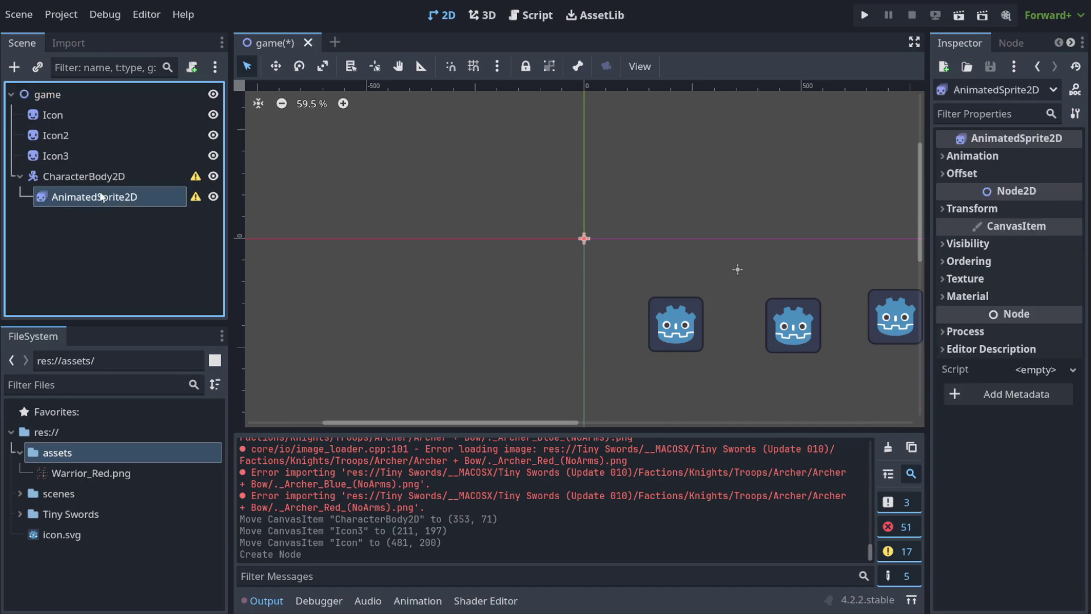
# Step: Collapse and re-expand CharacterBody2D to confirm its AnimatedSprite2D child
pyautogui.click(92, 175)
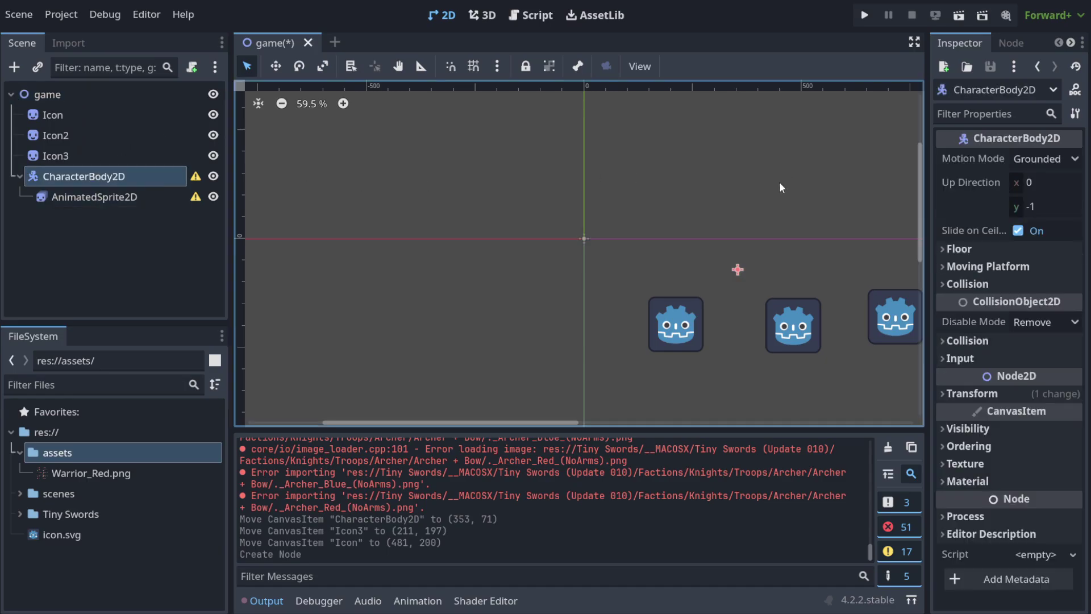
pyautogui.click(19, 178)
pyautogui.click(22, 176)
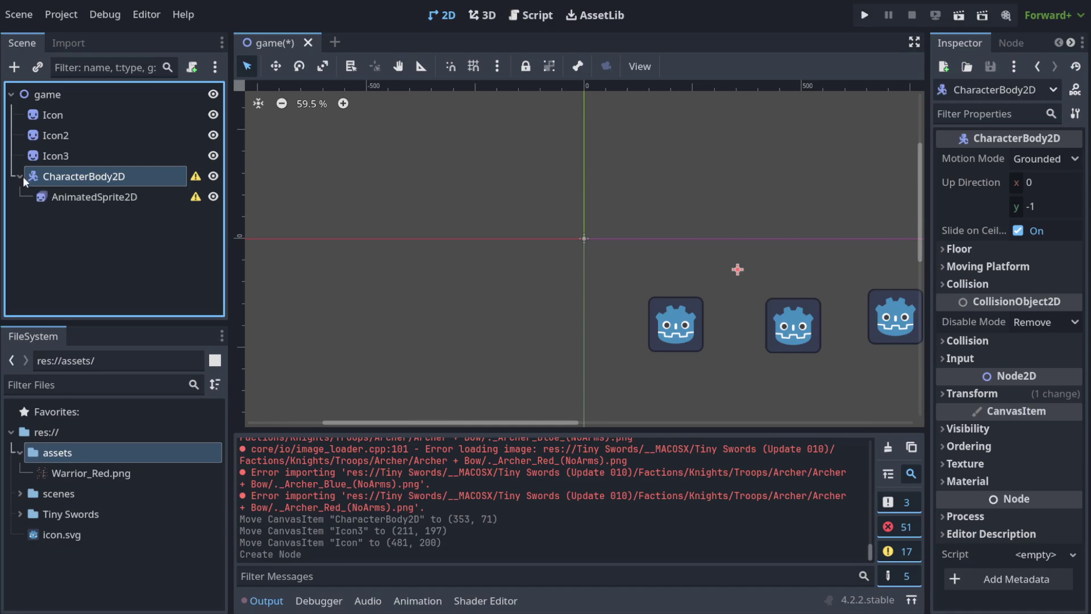
pyautogui.click(68, 94)
pyautogui.click(136, 198)
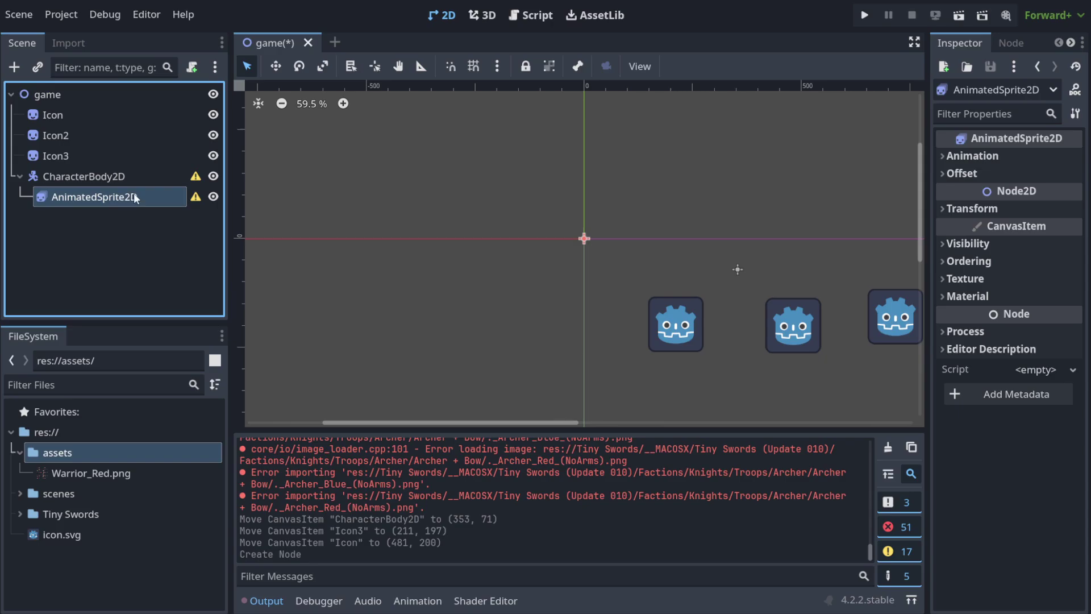
pyautogui.click(127, 177)
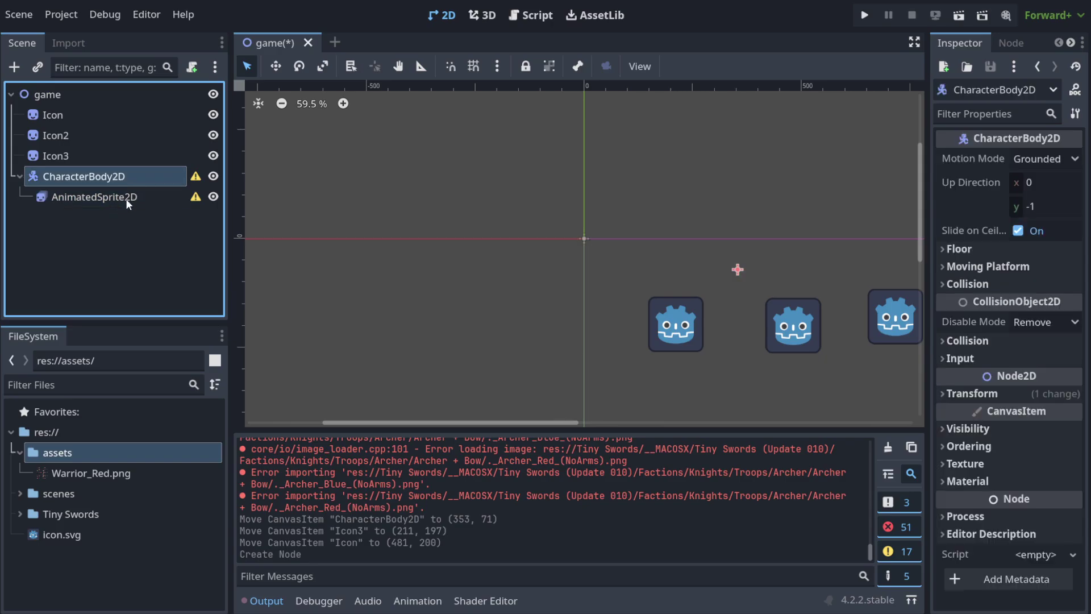
pyautogui.click(67, 96)
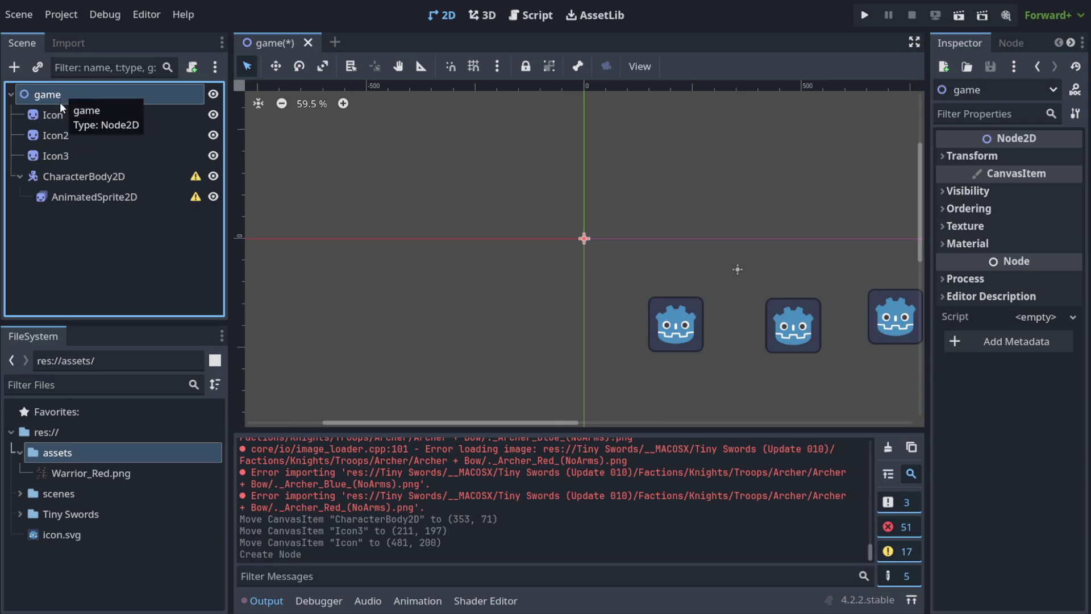
# Step: Step through Icon, Icon2, Icon3 and CharacterBody2D again, ending on AnimatedSprite2D in the Inspector
pyautogui.click(11, 94)
pyautogui.click(11, 94)
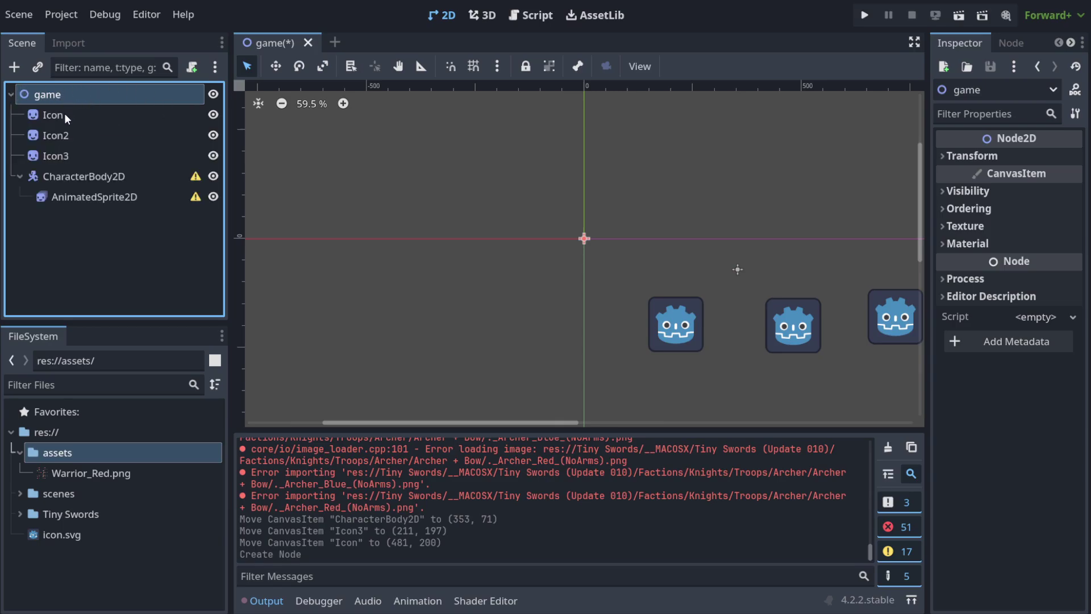
pyautogui.click(64, 115)
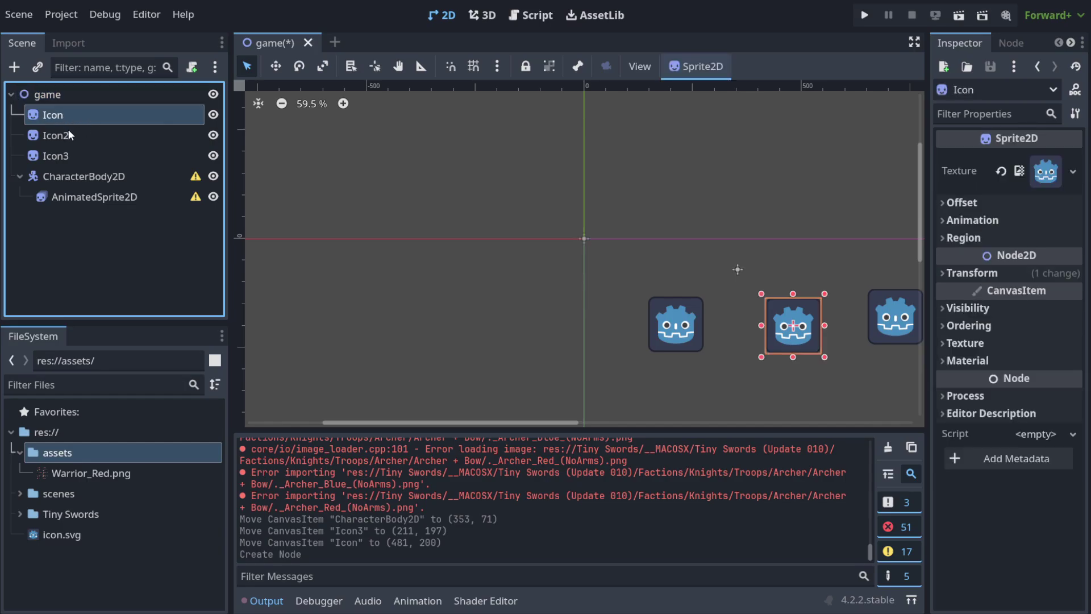
pyautogui.click(69, 134)
pyautogui.click(73, 152)
pyautogui.click(64, 176)
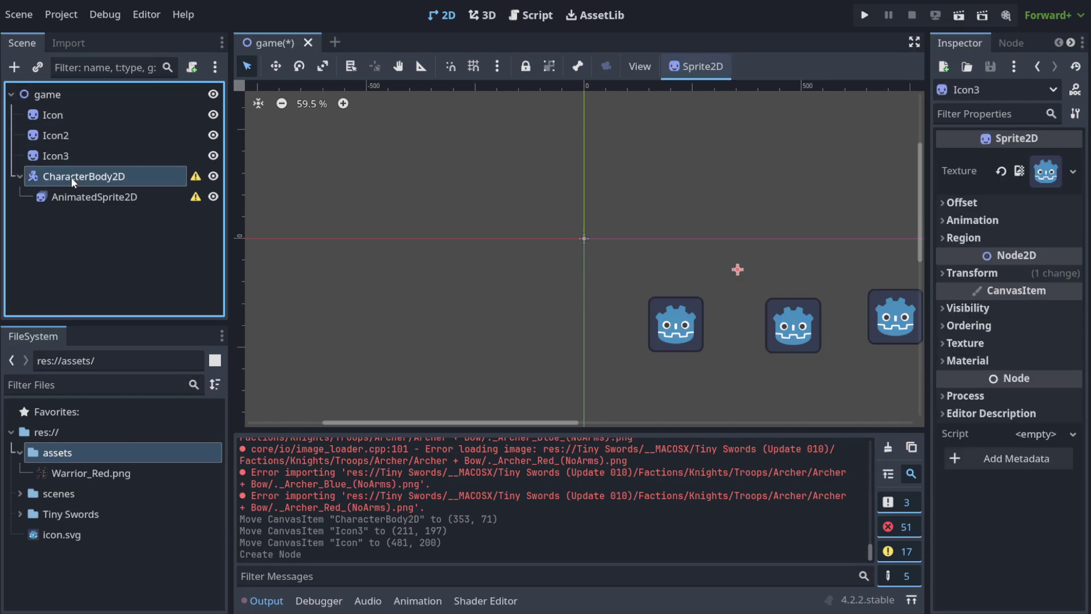
pyautogui.click(131, 196)
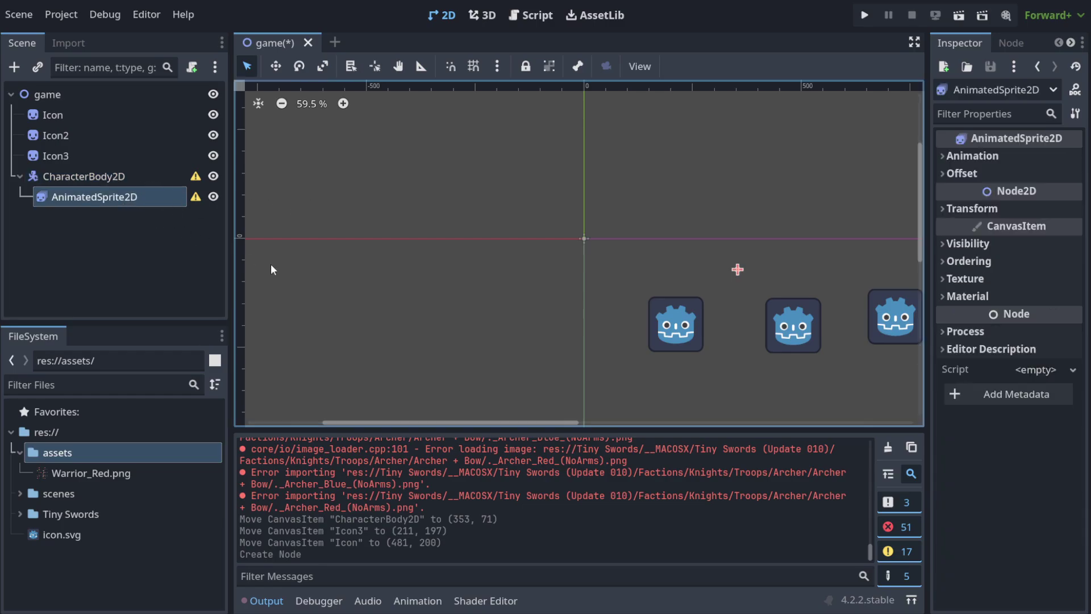
# Step: Reselect AnimatedSprite2D and expand its Animation section: Sprite Frames empty, Frame 0, Speed Scale 1
pyautogui.moveTo(561, 424); pyautogui.dragTo(650, 424)
pyautogui.scroll(-1, 686, 236)
pyautogui.scroll(1, 685, 236)
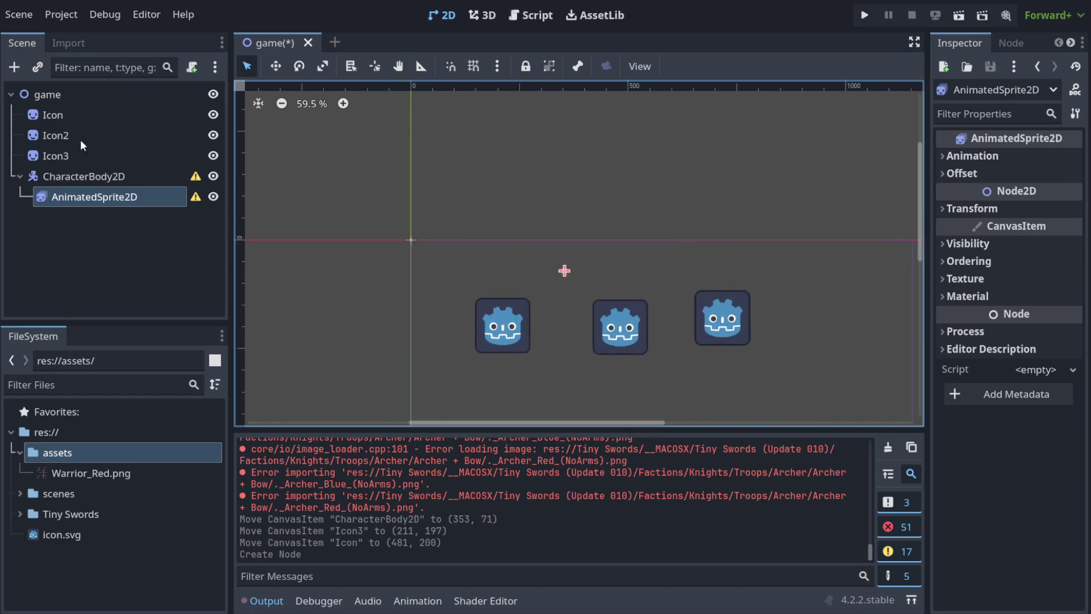
pyautogui.rightClick(772, 271)
pyautogui.click(684, 255)
pyautogui.moveTo(80, 170); pyautogui.dragTo(569, 269)
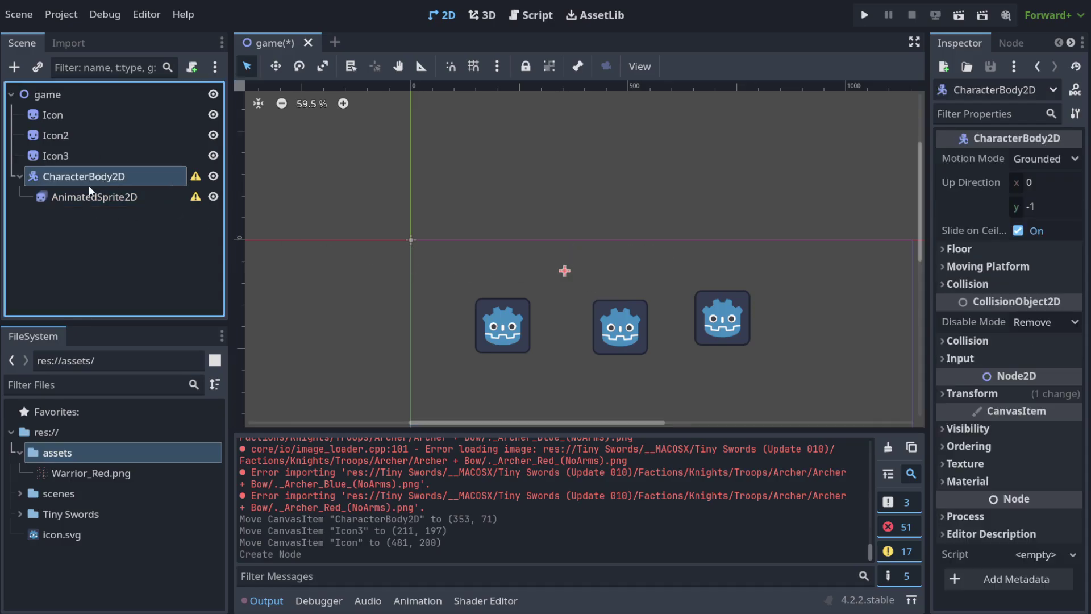
pyautogui.click(114, 198)
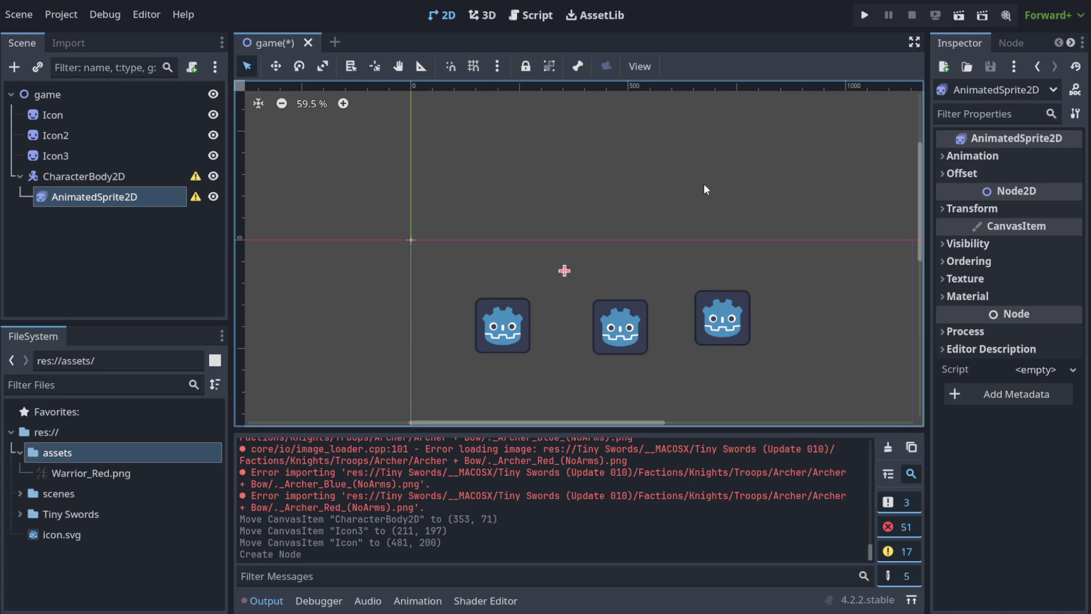
pyautogui.click(981, 157)
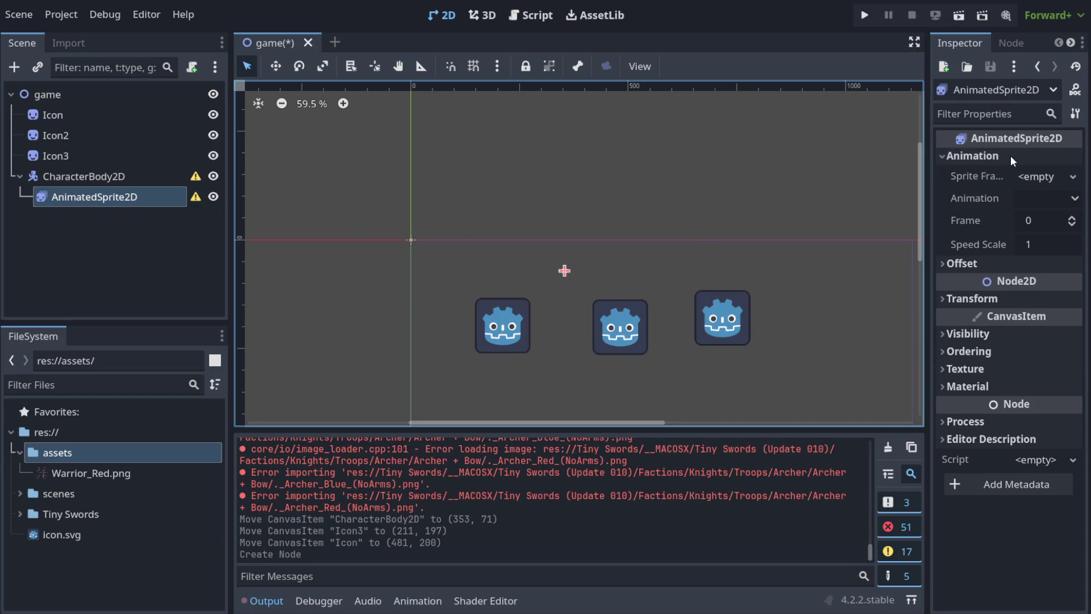
# Step: Assign a New SpriteFrames resource to Sprite Frames and open its empty 'default' animation for editing
pyautogui.click(1066, 180)
pyautogui.click(1067, 180)
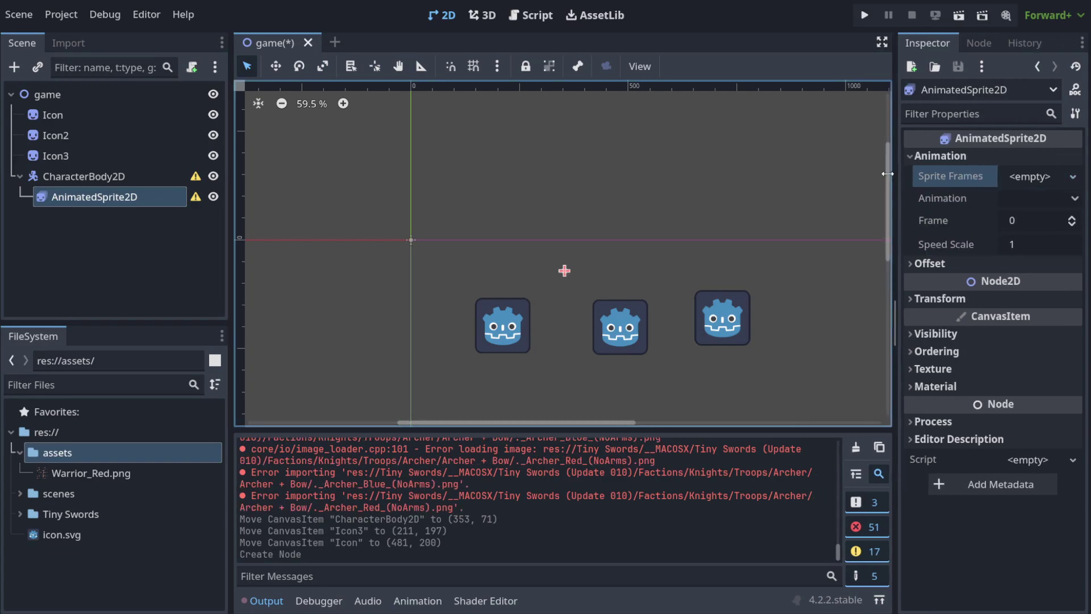
pyautogui.click(1063, 181)
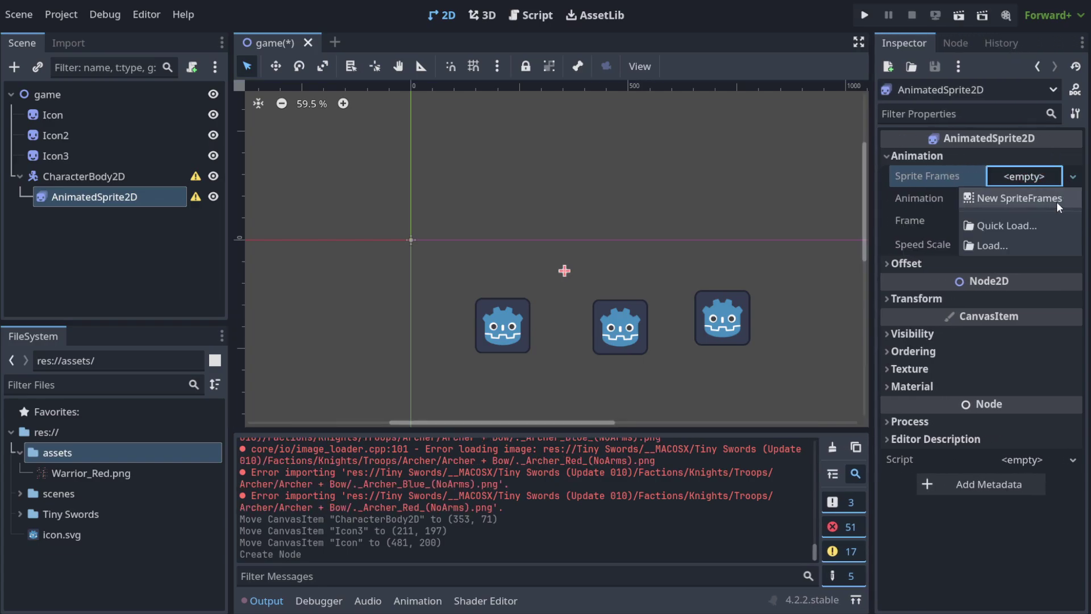
pyautogui.click(1056, 201)
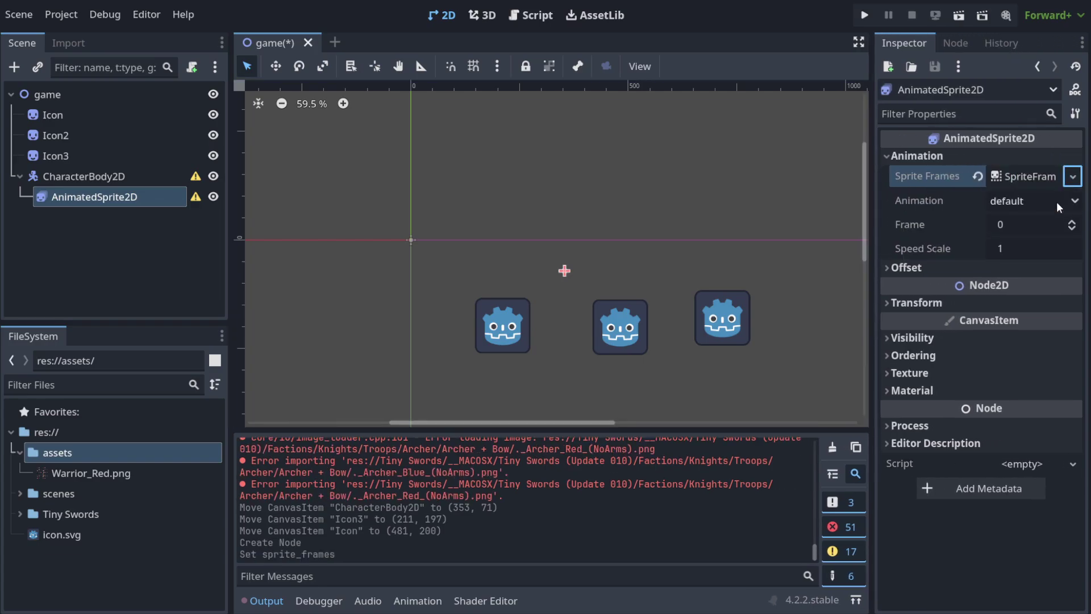
pyautogui.click(1035, 176)
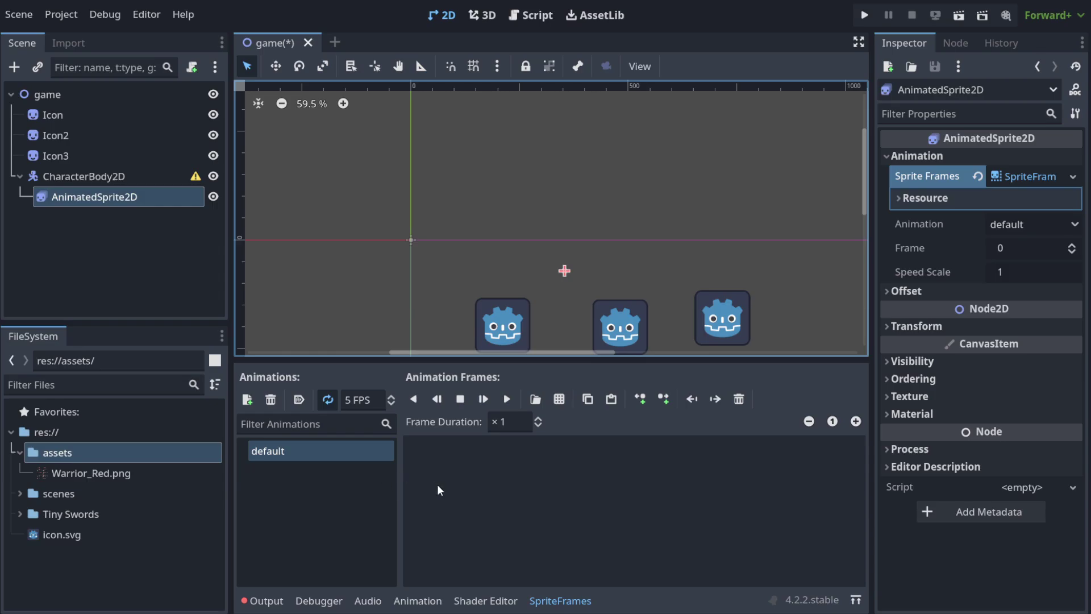
# Step: Drag the left dock splitter leftward to give the viewport and frames editor more room
pyautogui.moveTo(231, 396); pyautogui.dragTo(183, 397)
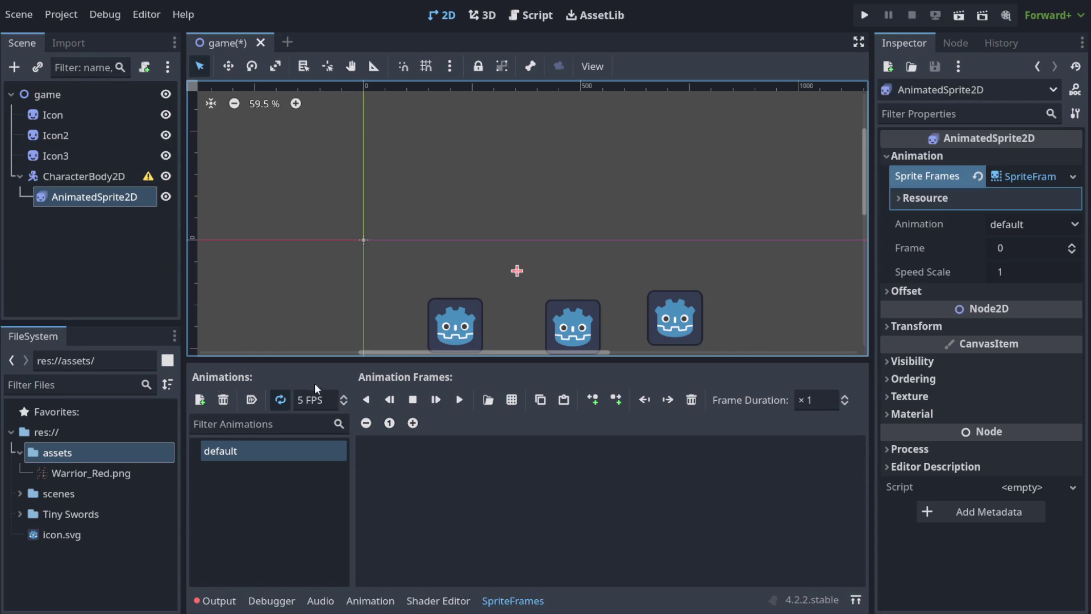
# Step: Add frames from the assets/Warrior_Red.png sprite sheet, showing its grid of knight poses
pyautogui.click(512, 400)
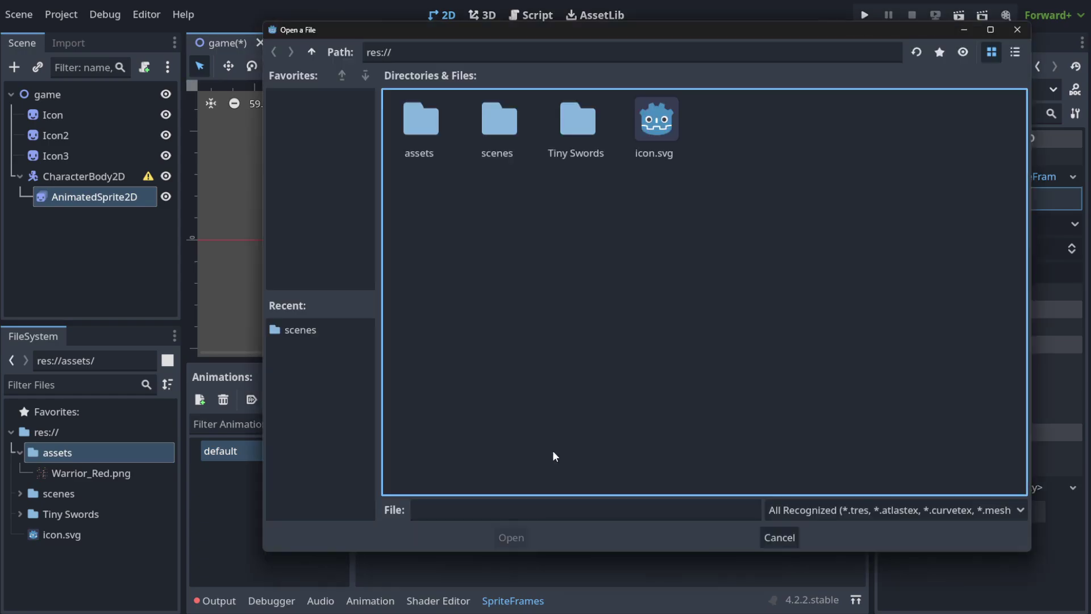
pyautogui.doubleClick(412, 140)
pyautogui.doubleClick(444, 159)
pyautogui.click(444, 160)
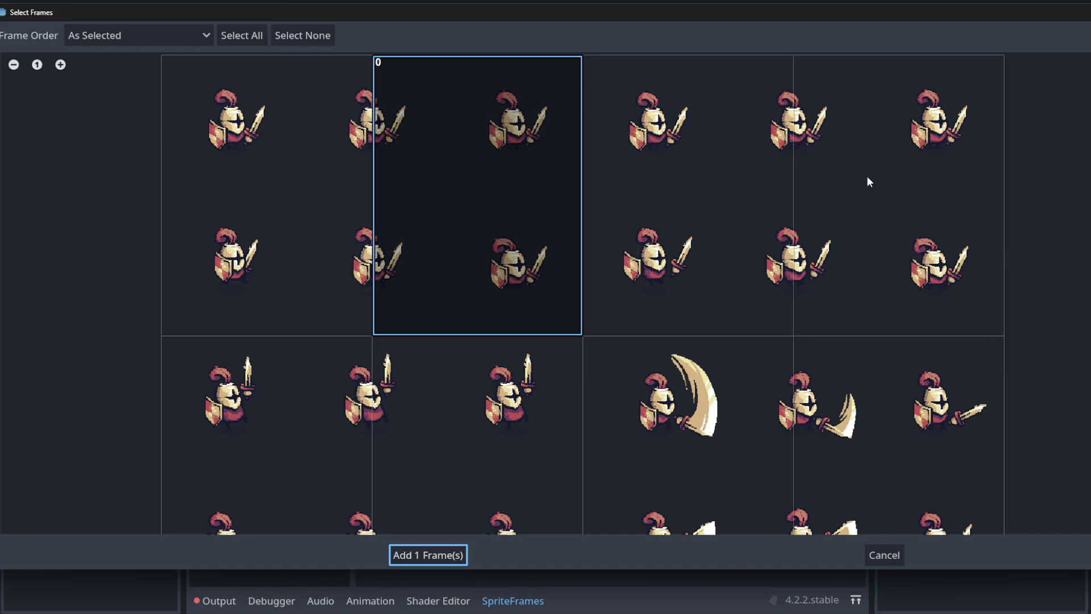
# Step: Clear the picked frames and widen the Select Frames dialog to show the slicing settings
pyautogui.click(210, 170)
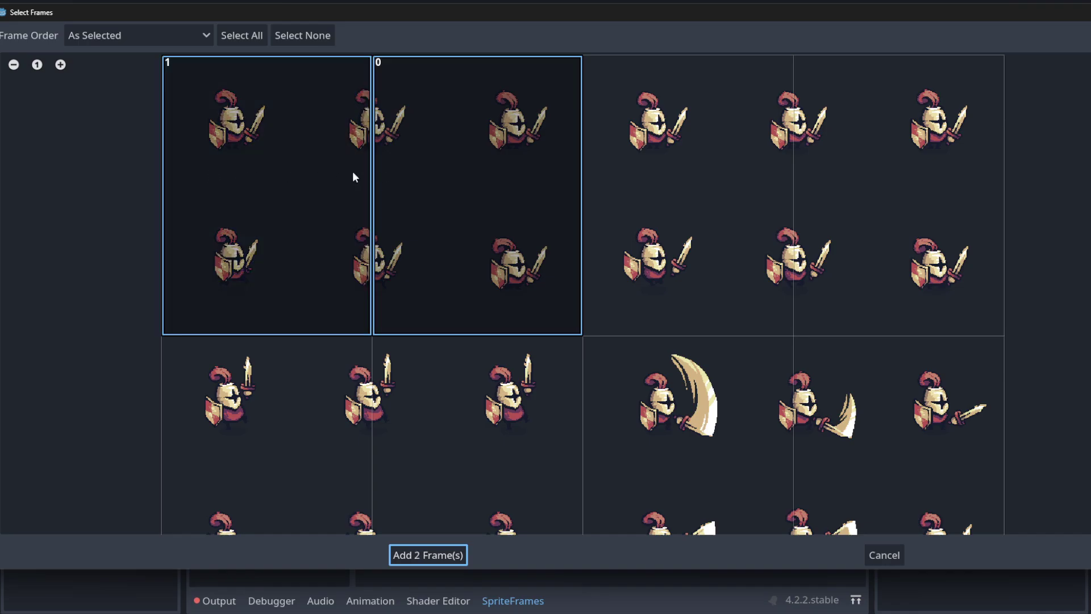
pyautogui.click(368, 170)
pyautogui.click(460, 186)
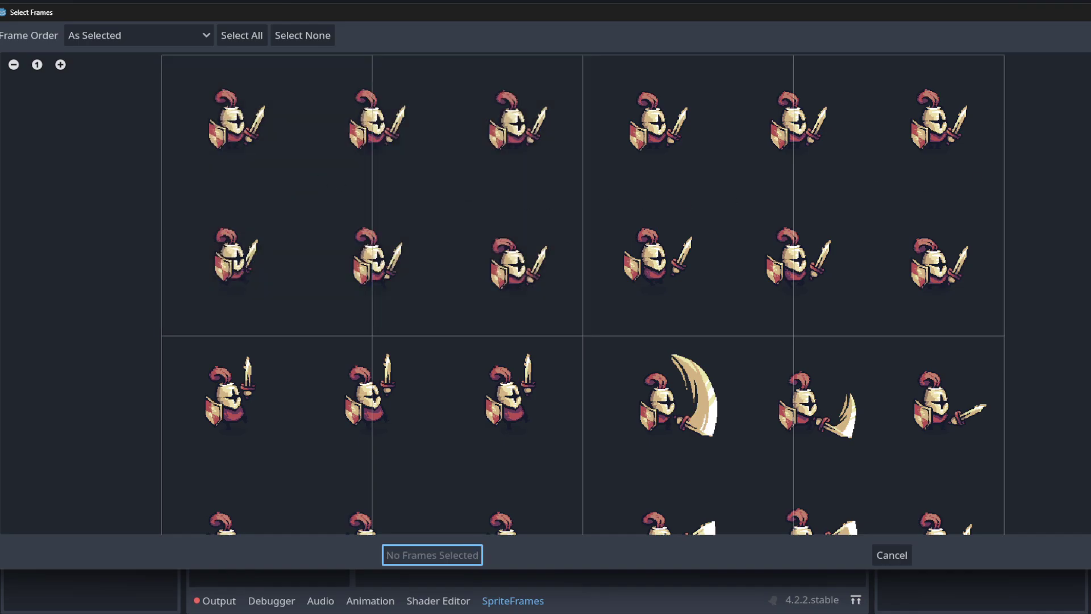
pyautogui.moveTo(1089, 60); pyautogui.dragTo(926, 59)
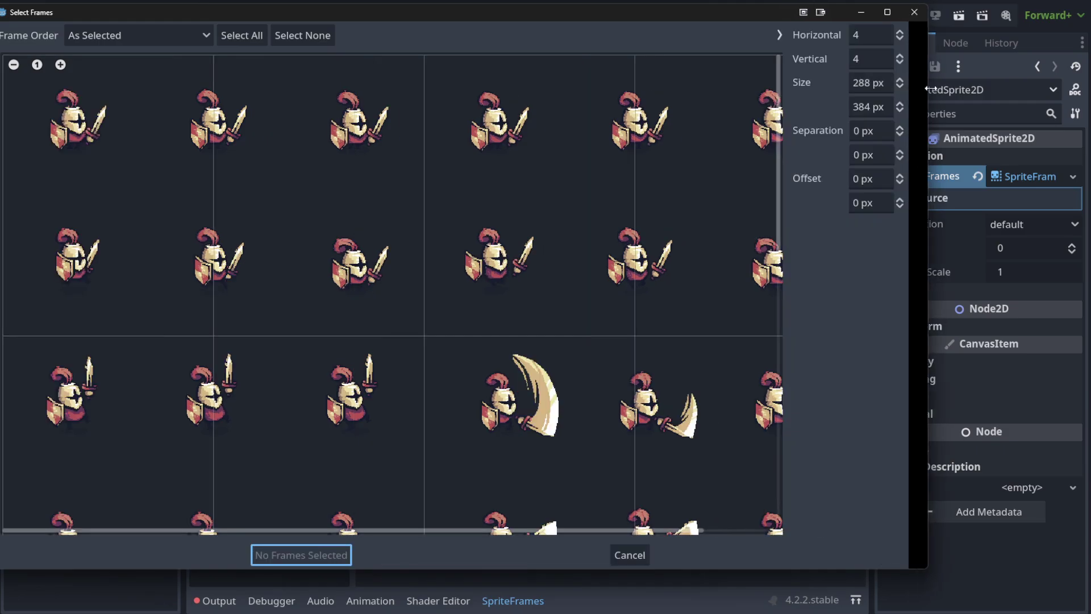
# Step: Raise the Vertical division count to 8 while trying Horizontal values
pyautogui.click(919, 56)
pyautogui.click(919, 56)
pyautogui.click(920, 56)
pyautogui.click(919, 56)
pyautogui.click(919, 32)
pyautogui.click(919, 31)
pyautogui.click(919, 32)
pyautogui.click(919, 32)
pyautogui.click(919, 38)
pyautogui.click(919, 39)
pyautogui.click(919, 38)
pyautogui.click(920, 38)
pyautogui.click(919, 32)
pyautogui.click(919, 32)
pyautogui.click(920, 32)
pyautogui.click(919, 32)
pyautogui.click(919, 32)
pyautogui.click(920, 38)
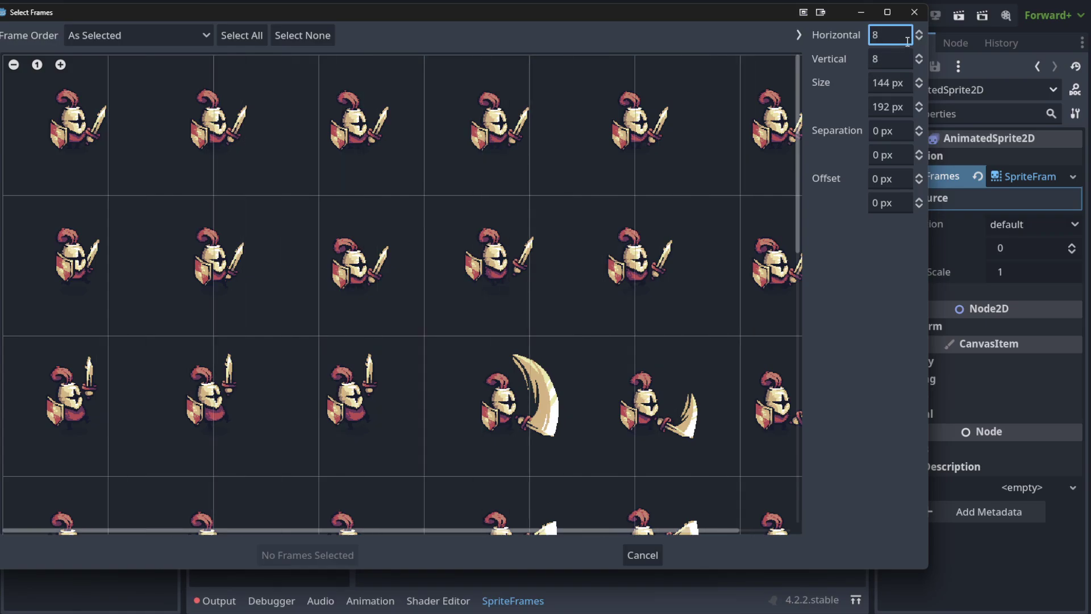
# Step: Settle Horizontal at 6 divisions and pick the six top-row idle knight frames
pyautogui.moveTo(928, 58); pyautogui.dragTo(1042, 59)
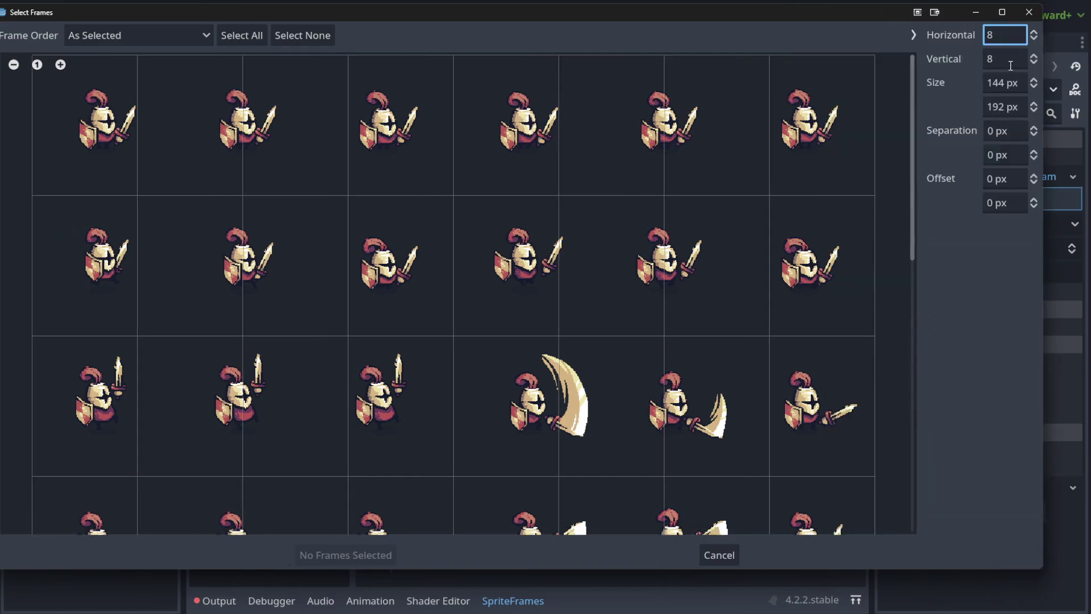
pyautogui.click(1034, 37)
pyautogui.click(1035, 36)
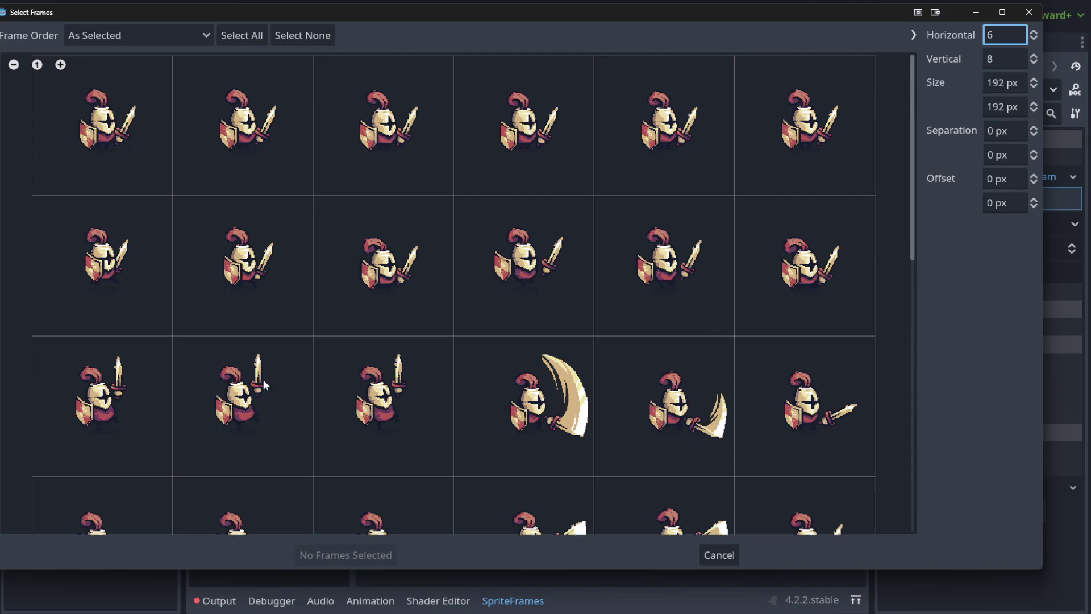
pyautogui.click(1034, 31)
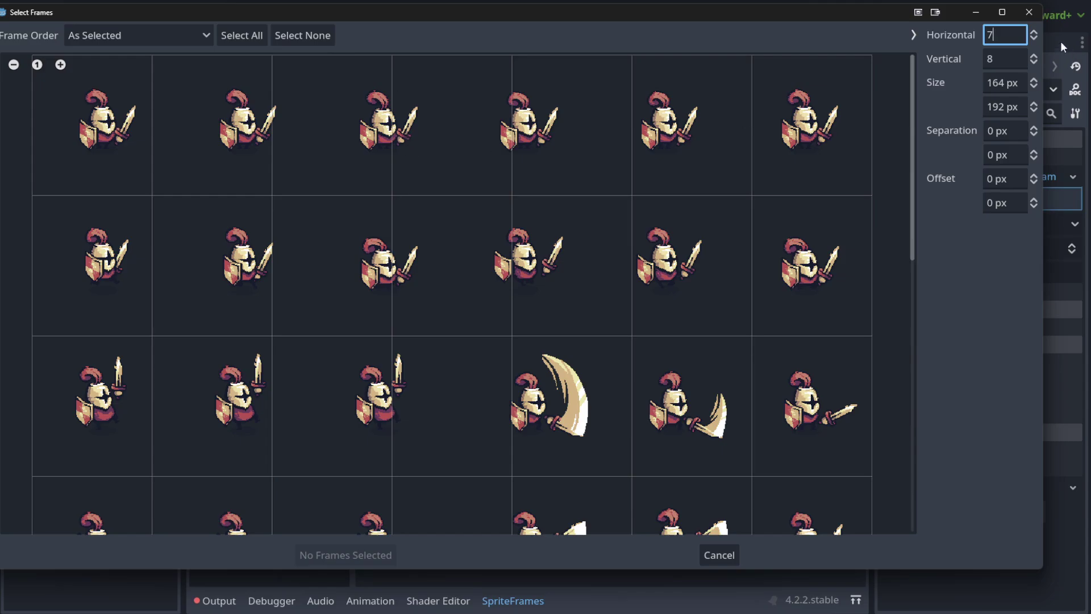
pyautogui.click(1034, 33)
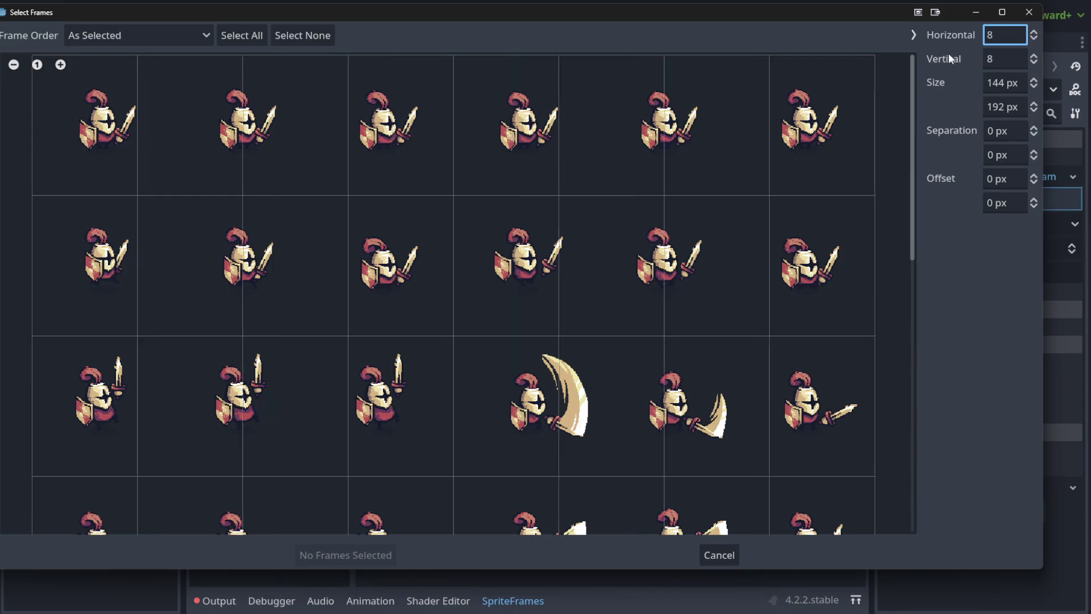
pyautogui.click(1034, 38)
pyautogui.click(1034, 38)
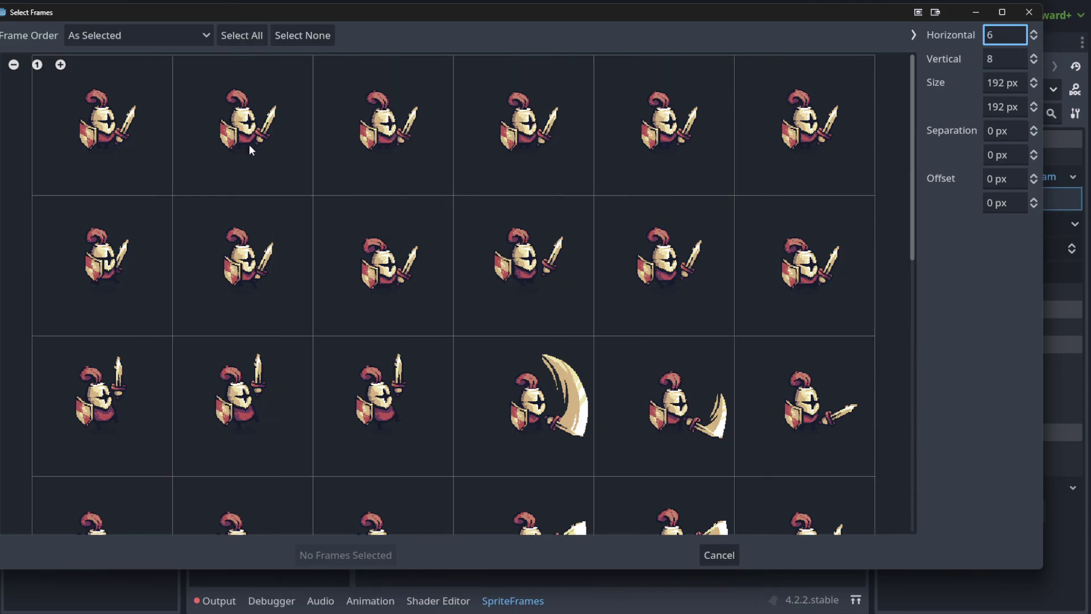
pyautogui.scroll(-5, 261, 138)
pyautogui.scroll(5, 224, 290)
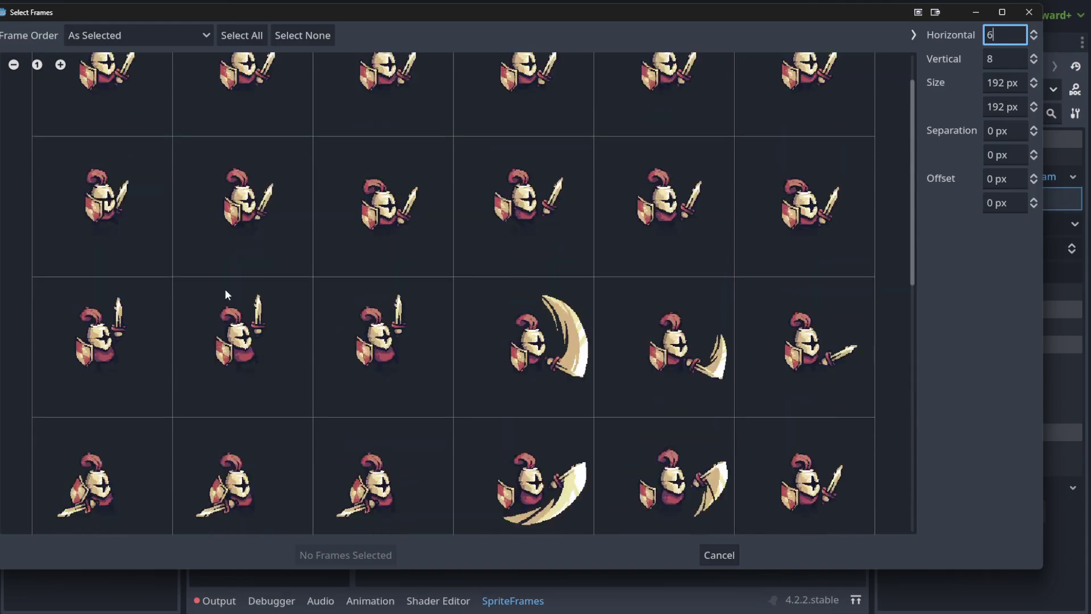
pyautogui.moveTo(149, 149)
pyautogui.mouseDown()
pyautogui.moveTo(346, 134)
pyautogui.moveTo(821, 138)
pyautogui.moveTo(806, 170)
pyautogui.mouseUp()
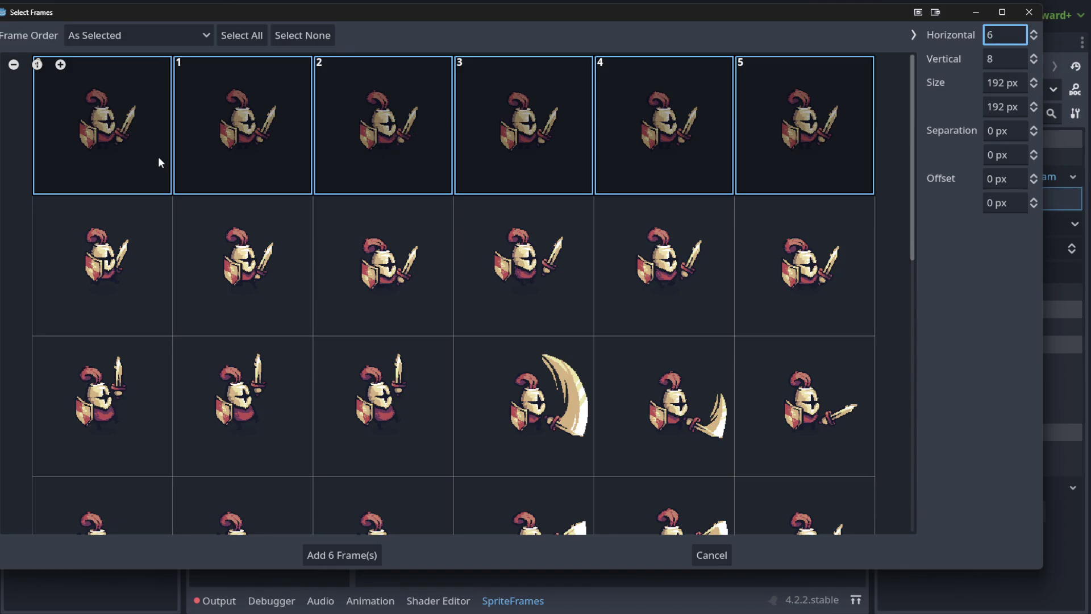
# Step: Add the six picked idle knight frames with 'Add 6 Frame(s)'
pyautogui.scroll(-1, 715, 274)
pyautogui.scroll(-3, 183, 202)
pyautogui.scroll(3, 115, 265)
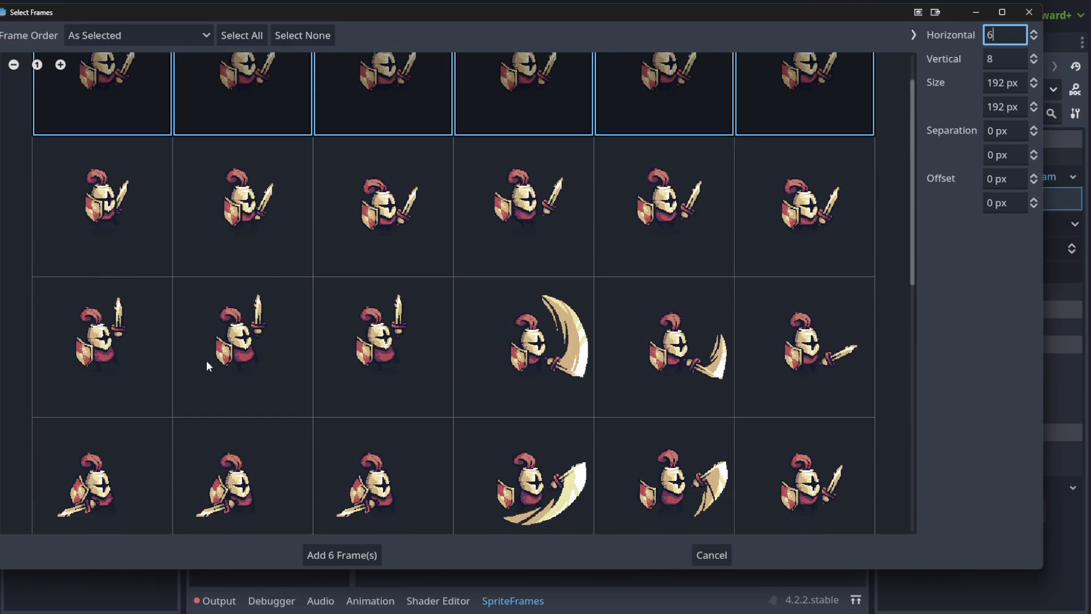
pyautogui.scroll(1, 323, 149)
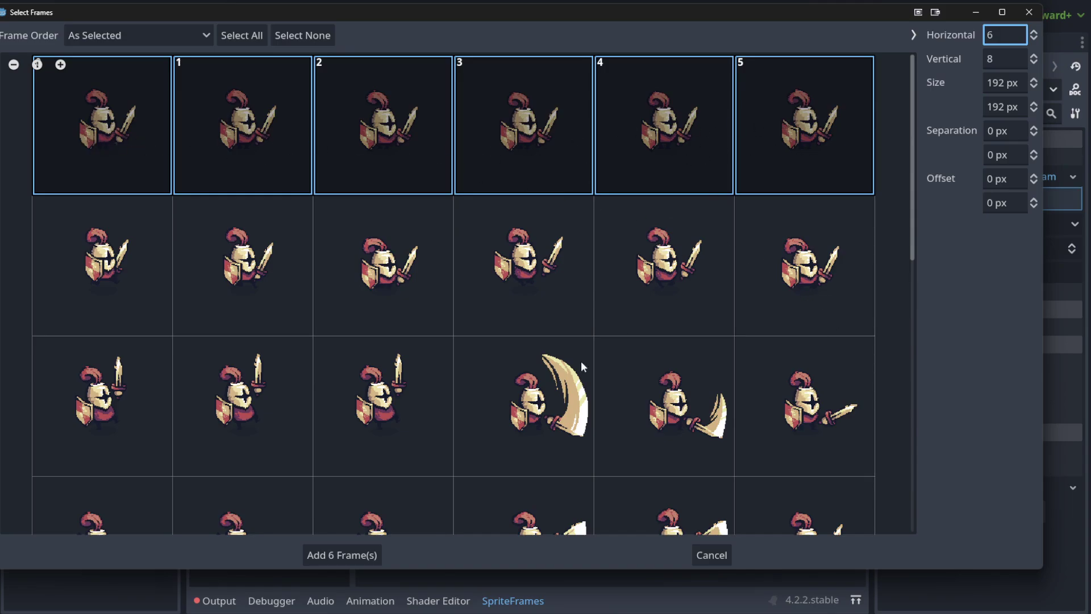
pyautogui.click(342, 555)
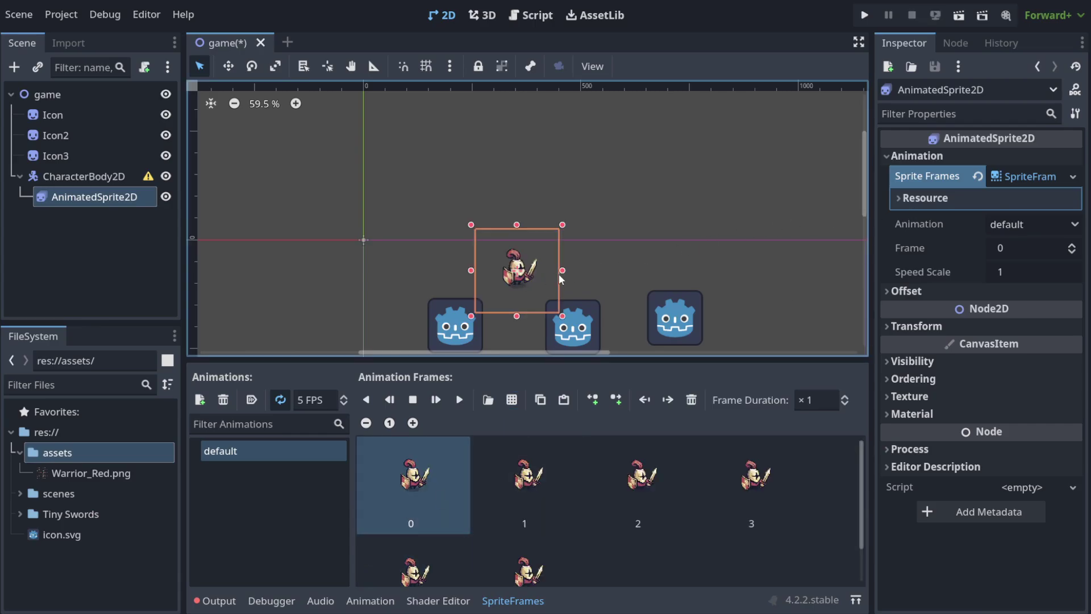
# Step: Preview the knight's default animation in the editor, then stop playback
pyautogui.scroll(4, 557, 274)
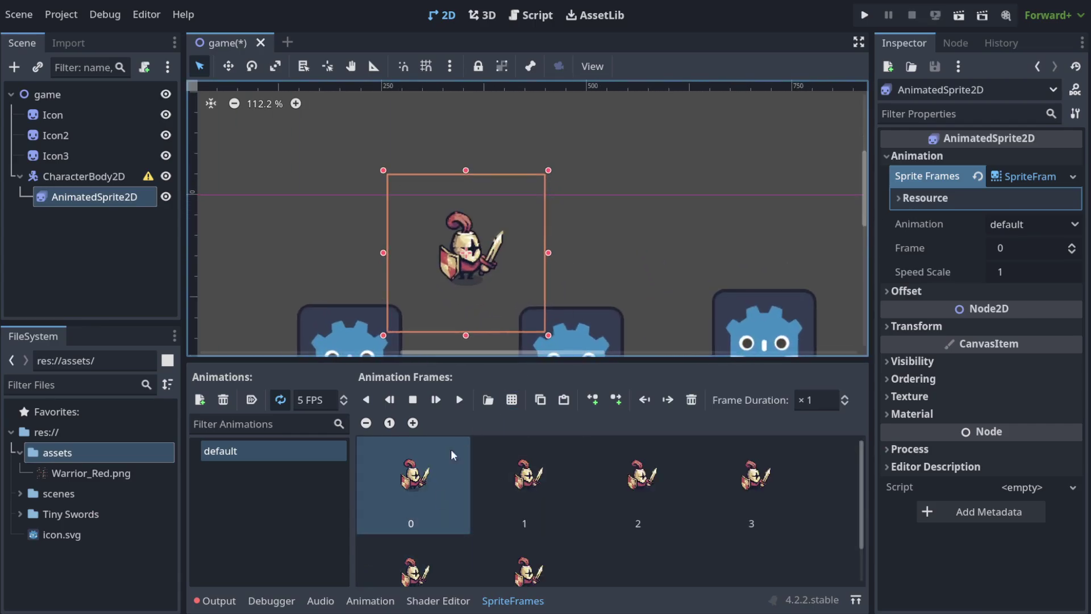
pyautogui.click(460, 401)
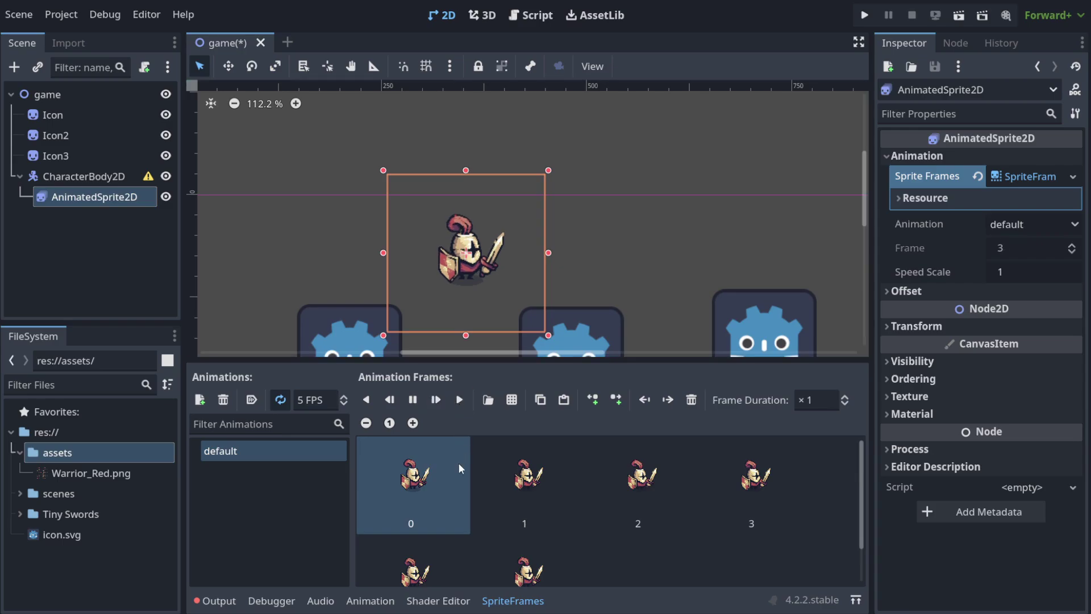
pyautogui.click(602, 272)
pyautogui.click(493, 267)
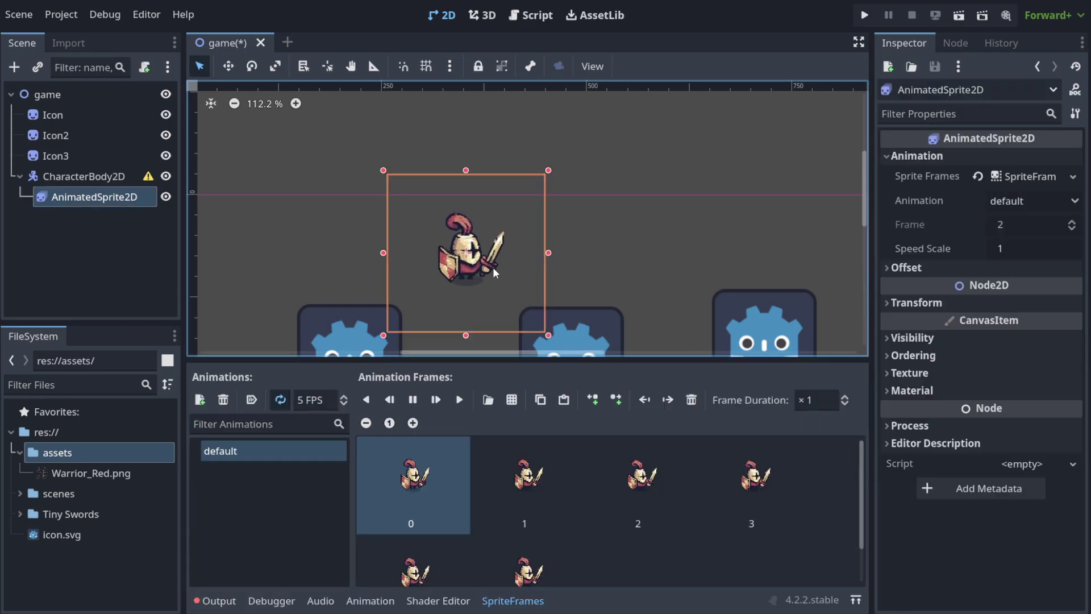
pyautogui.click(412, 400)
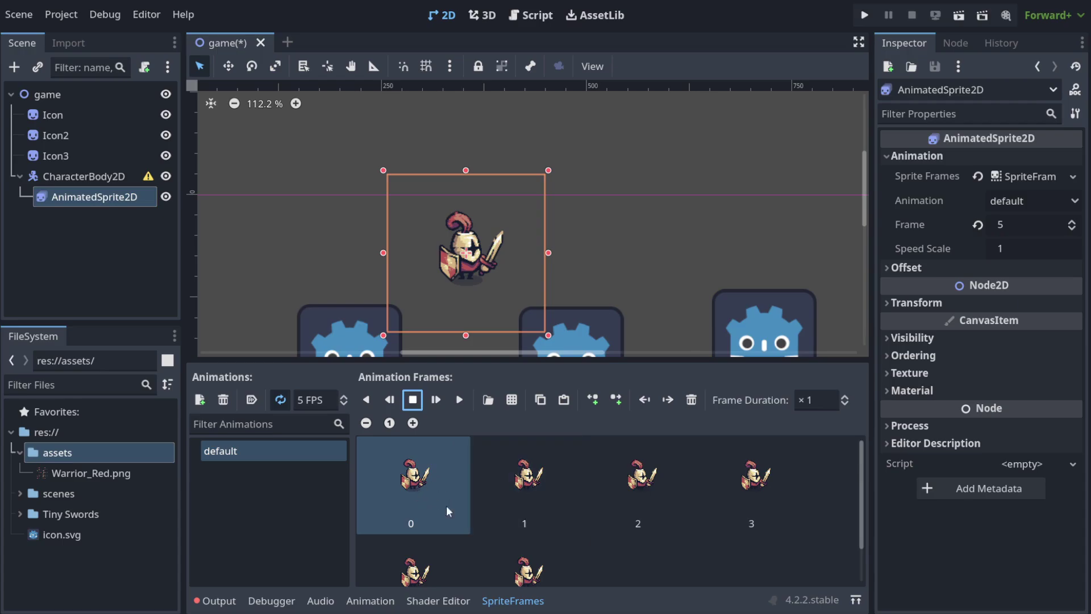
# Step: Set the SpriteFrames FPS field to 10 and apply it
pyautogui.scroll(-1, 739, 472)
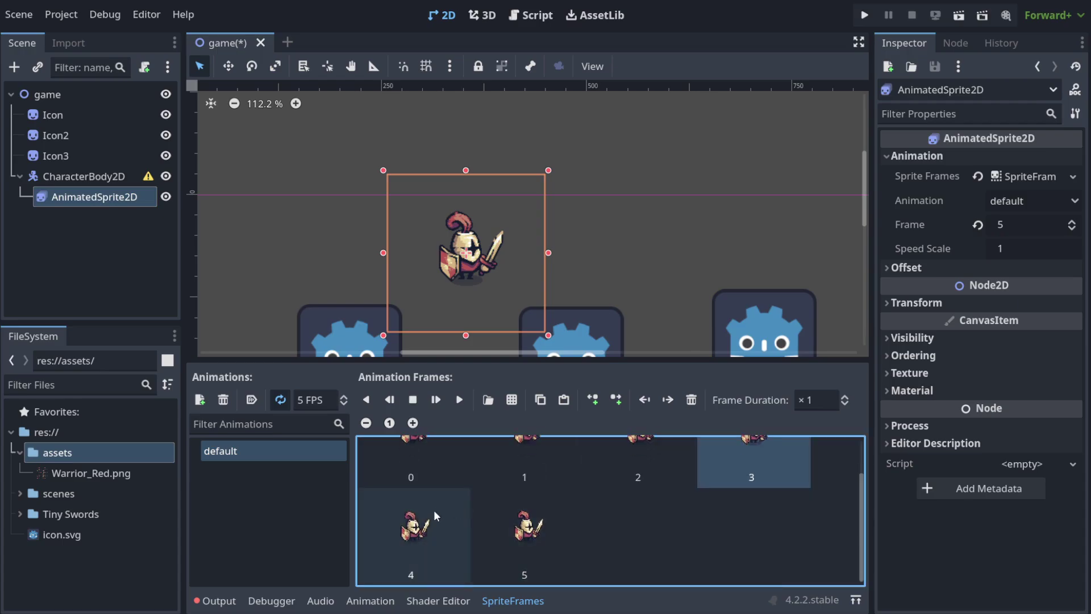
pyautogui.click(421, 534)
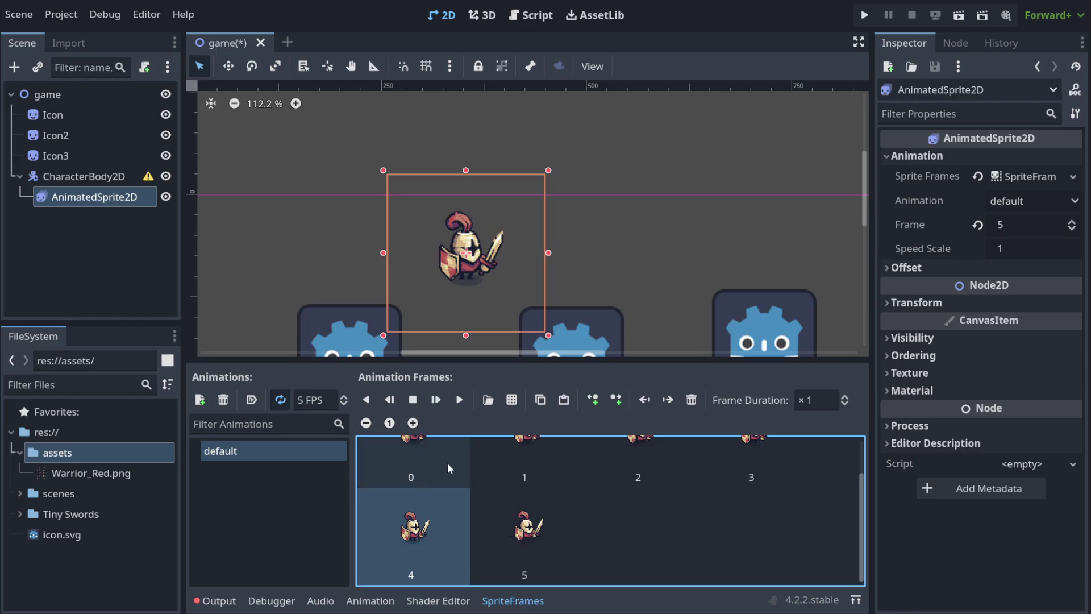
pyautogui.scroll(1, 396, 470)
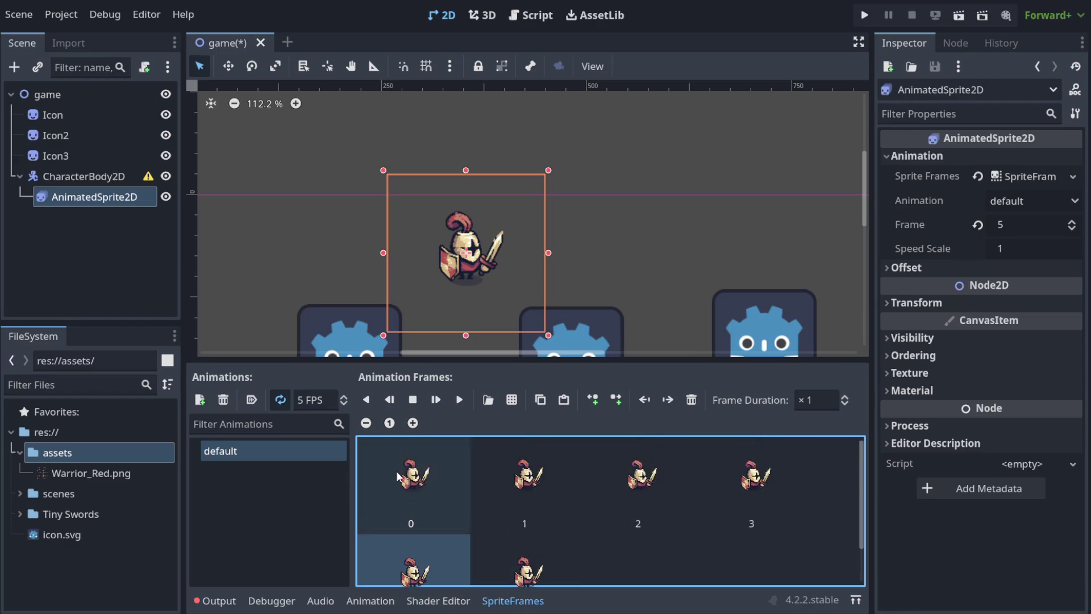
pyautogui.click(333, 400)
pyautogui.write('8')
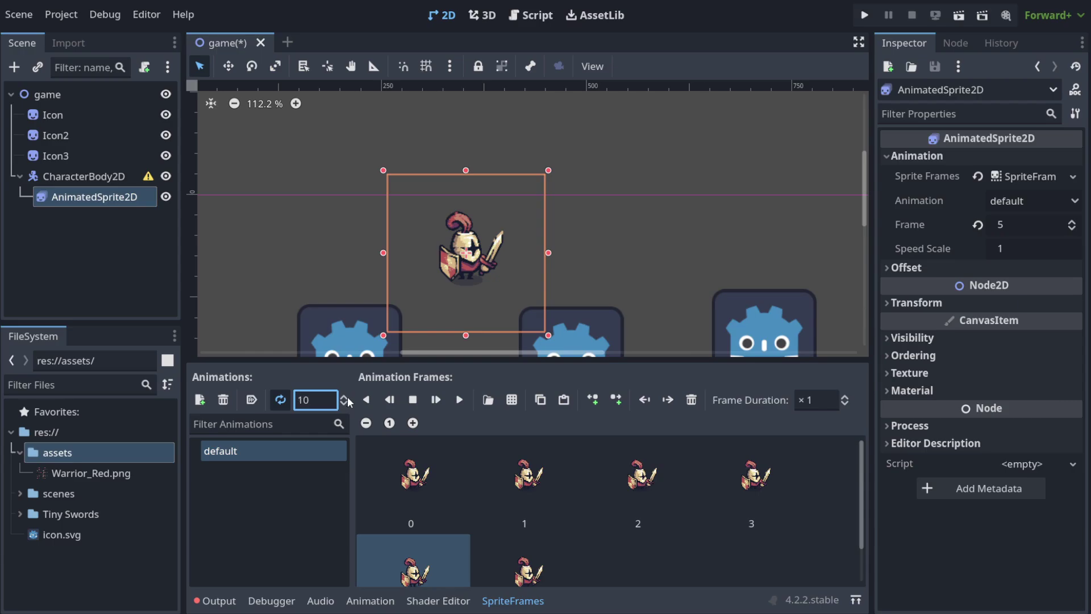
pyautogui.click(633, 263)
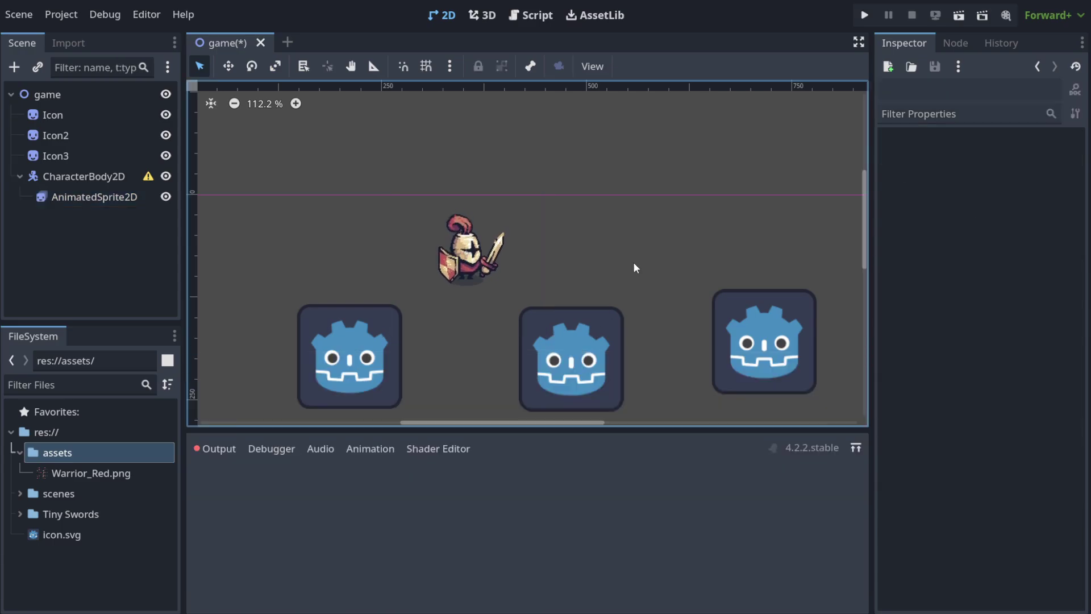
# Step: Save the scene and test-run the game with F5, then close it
pyautogui.click(470, 273)
pyautogui.click(545, 274)
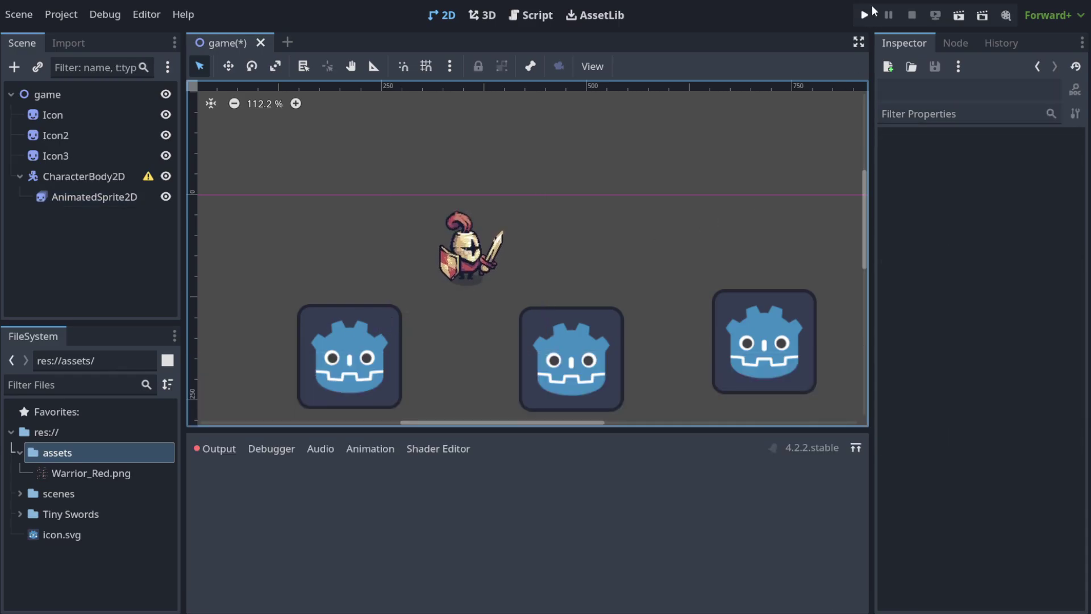
pyautogui.hotkey('ctrl', 's')
pyautogui.press('F5')
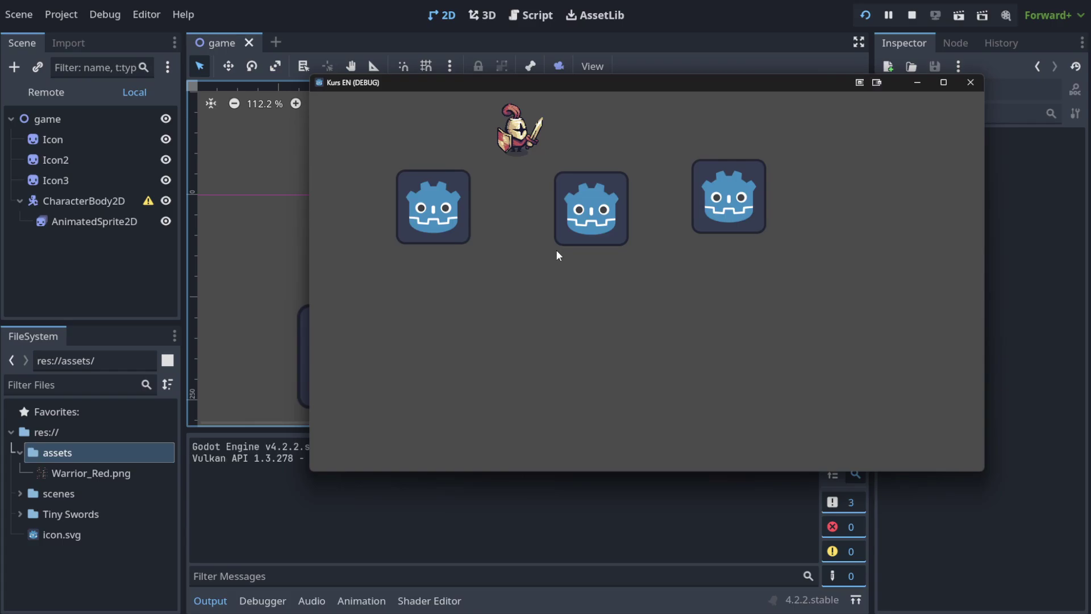
pyautogui.click(969, 83)
# Step: Turn on Animation Looping for the AnimatedSprite2D's default animation
pyautogui.click(90, 196)
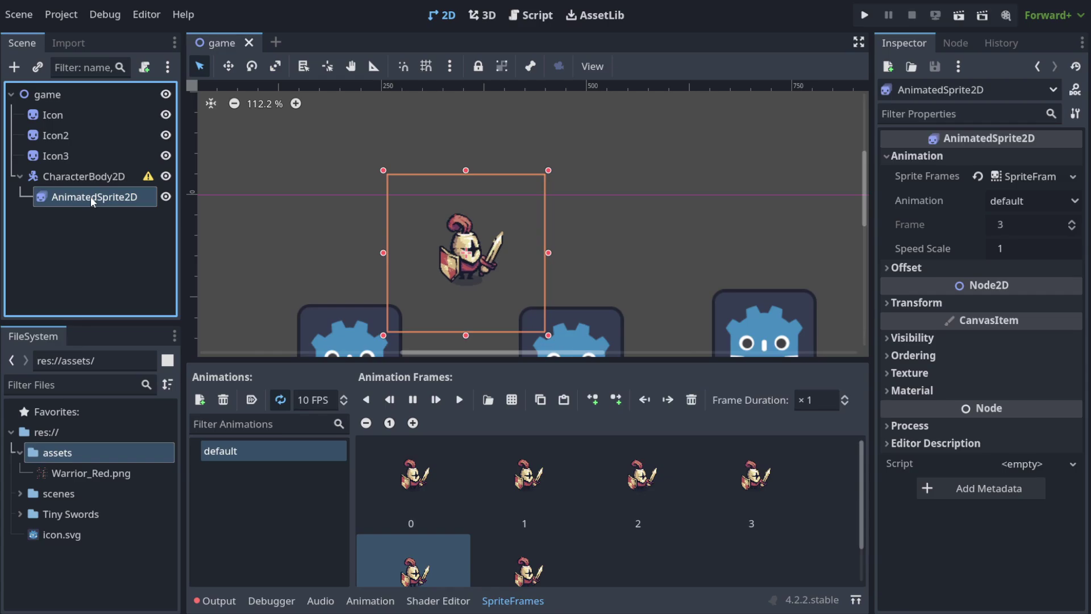
pyautogui.click(280, 399)
pyautogui.click(396, 482)
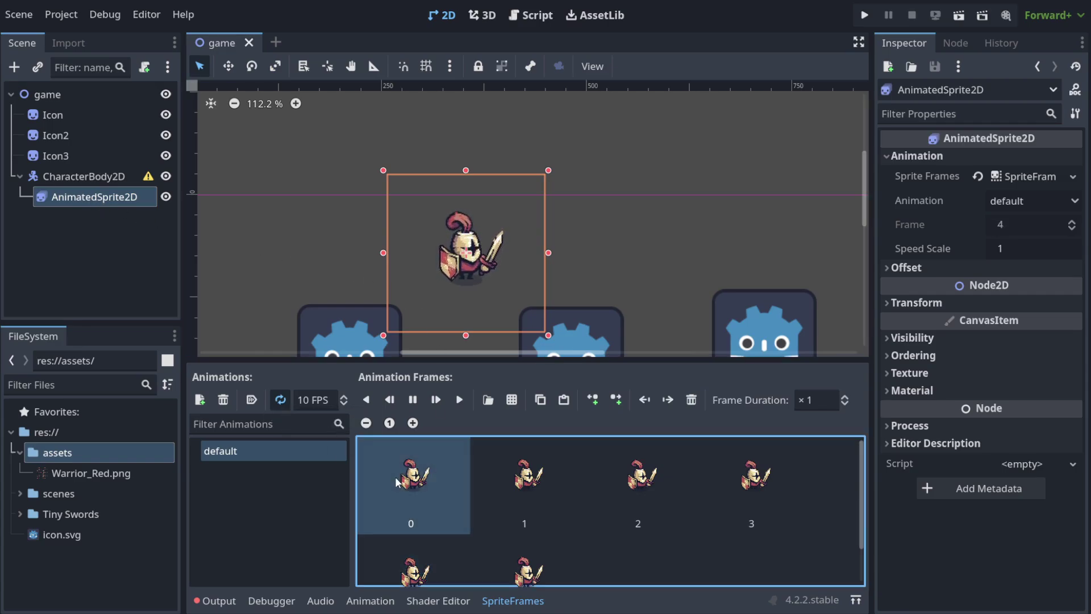
pyautogui.scroll(-1, 414, 540)
pyautogui.scroll(1, 685, 539)
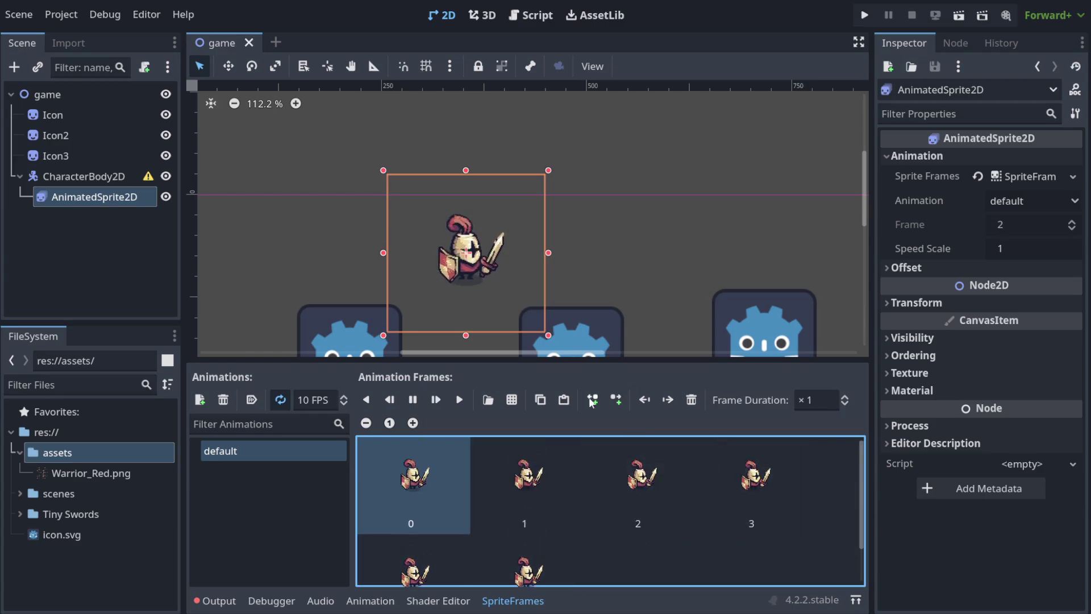
pyautogui.scroll(-1, 426, 453)
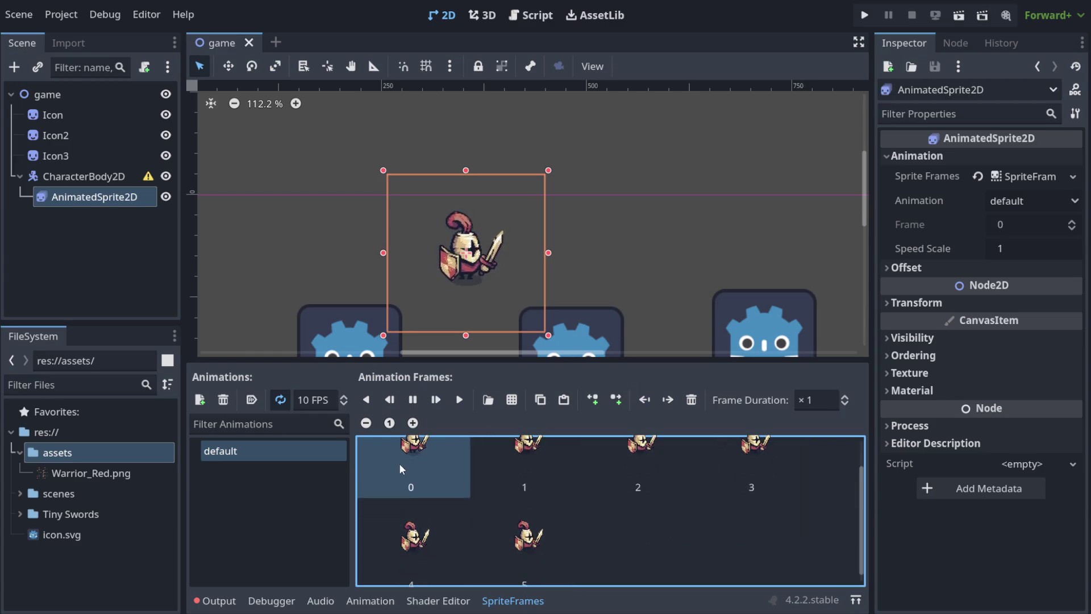
# Step: Enable Autoplay on Load, then run the game again and close it
pyautogui.click(583, 104)
pyautogui.click(466, 266)
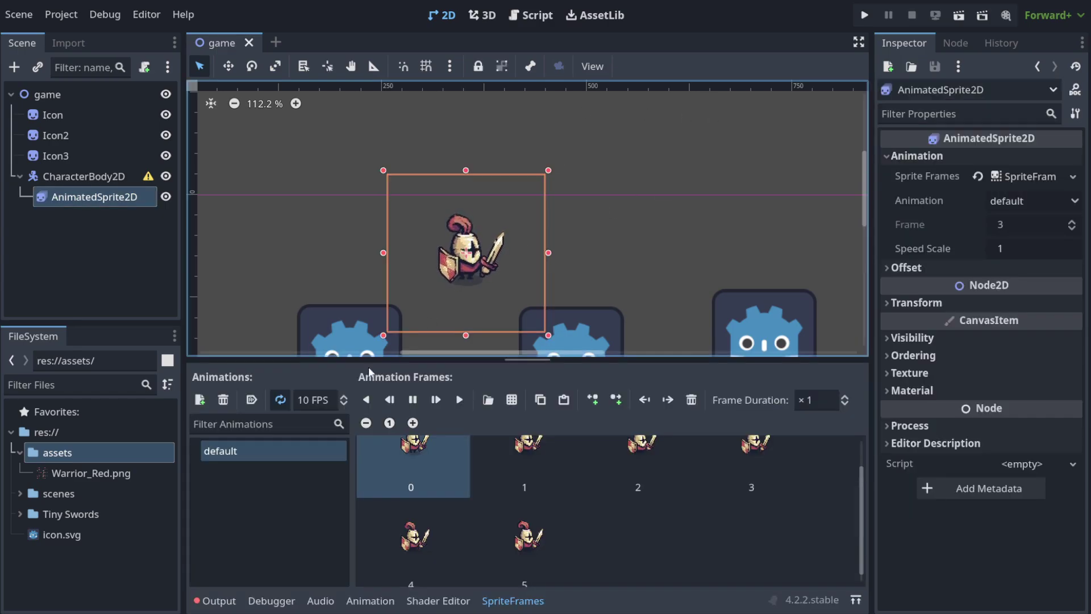
pyautogui.click(250, 402)
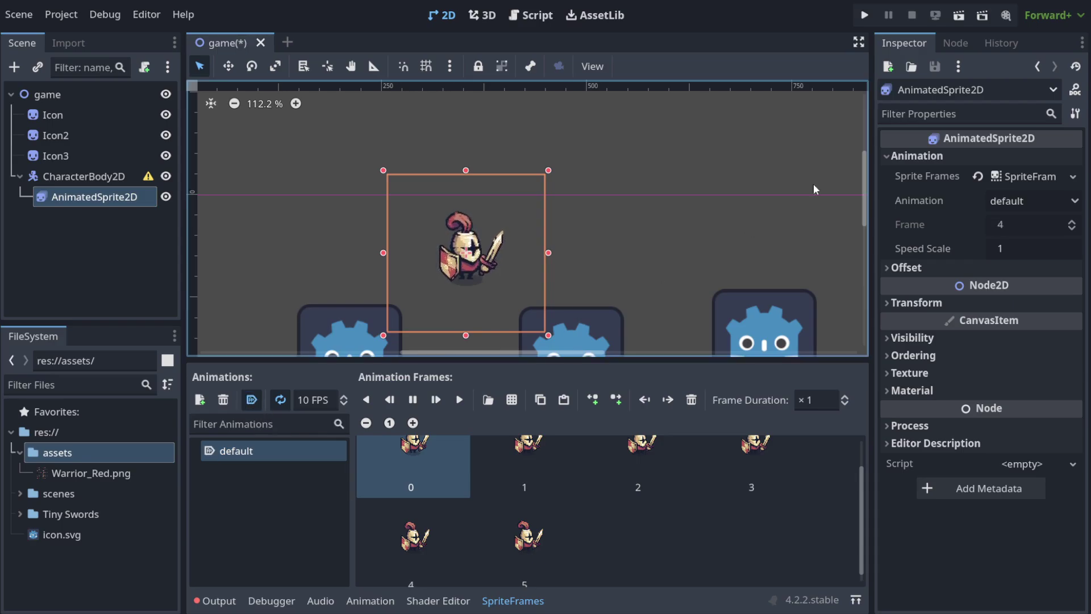
pyautogui.click(864, 15)
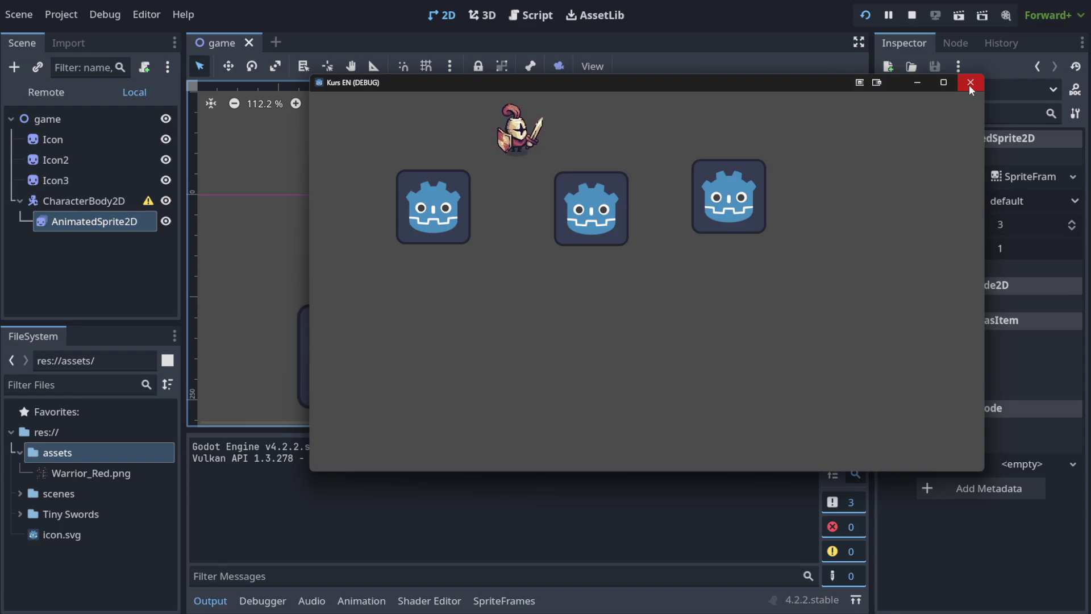
pyautogui.click(970, 85)
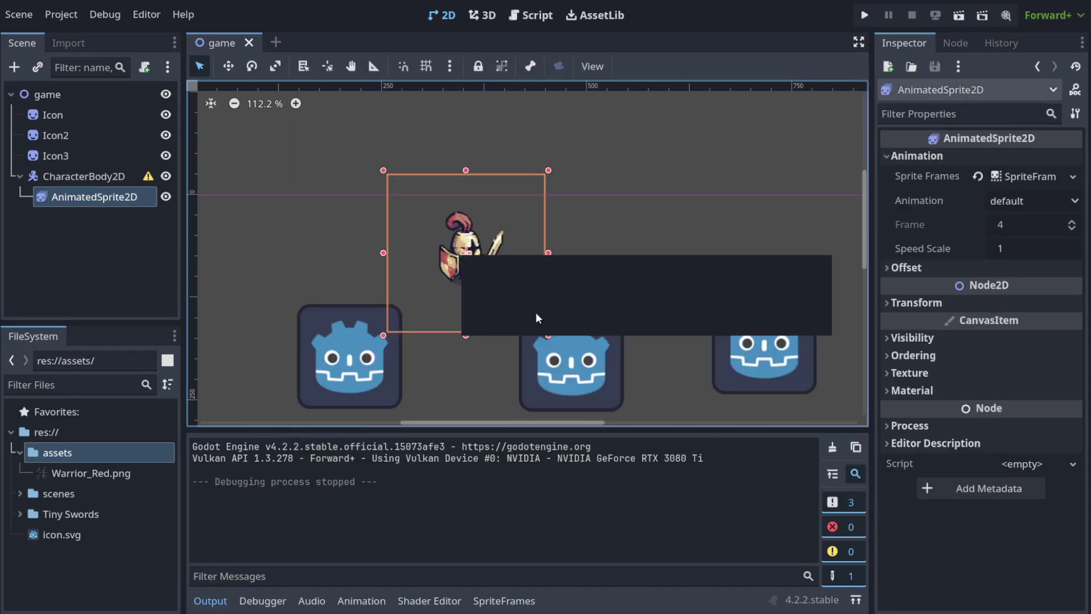
# Step: Rename the 'default' animation to 'idle' in the Animations list
pyautogui.click(99, 181)
pyautogui.click(94, 197)
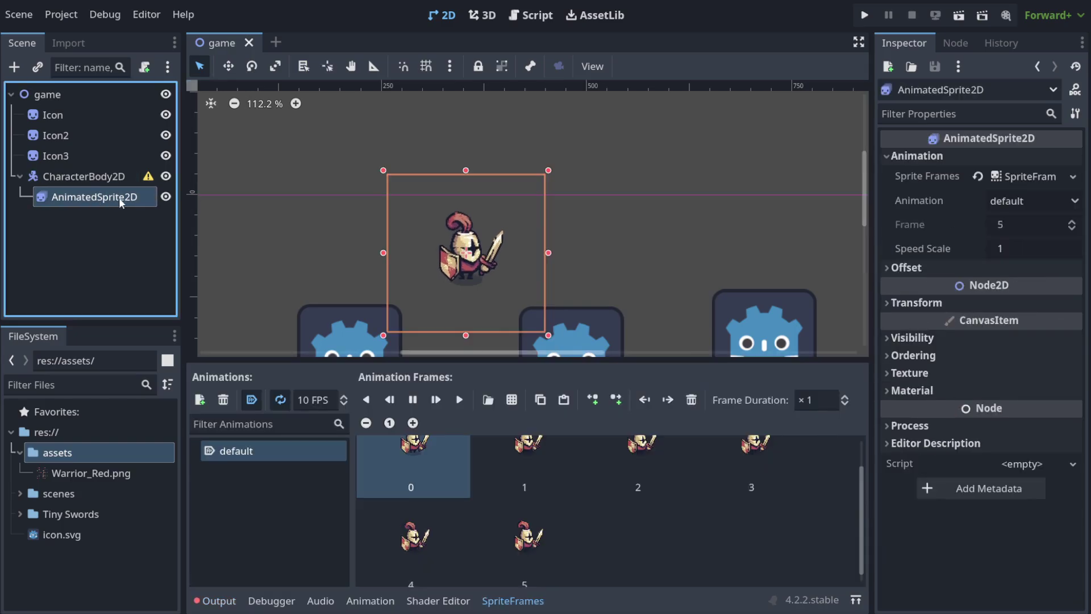
pyautogui.doubleClick(257, 458)
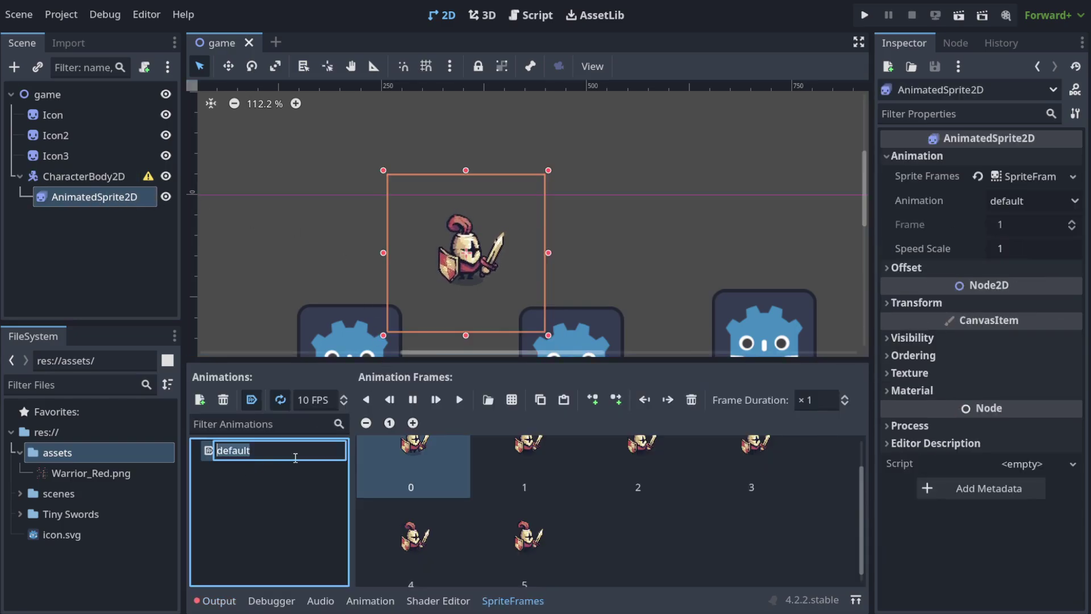
pyautogui.write('idle')
pyautogui.press('Return')
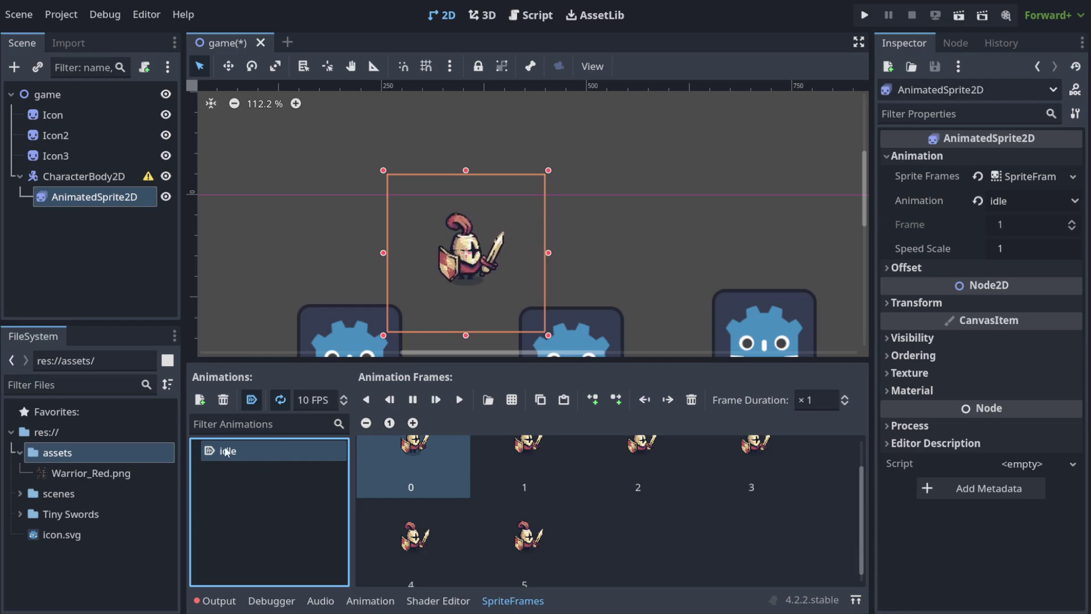
# Step: Switch between the AnimatedSprite2D and CharacterBody2D nodes, ending on CharacterBody2D
pyautogui.scroll(1, 483, 481)
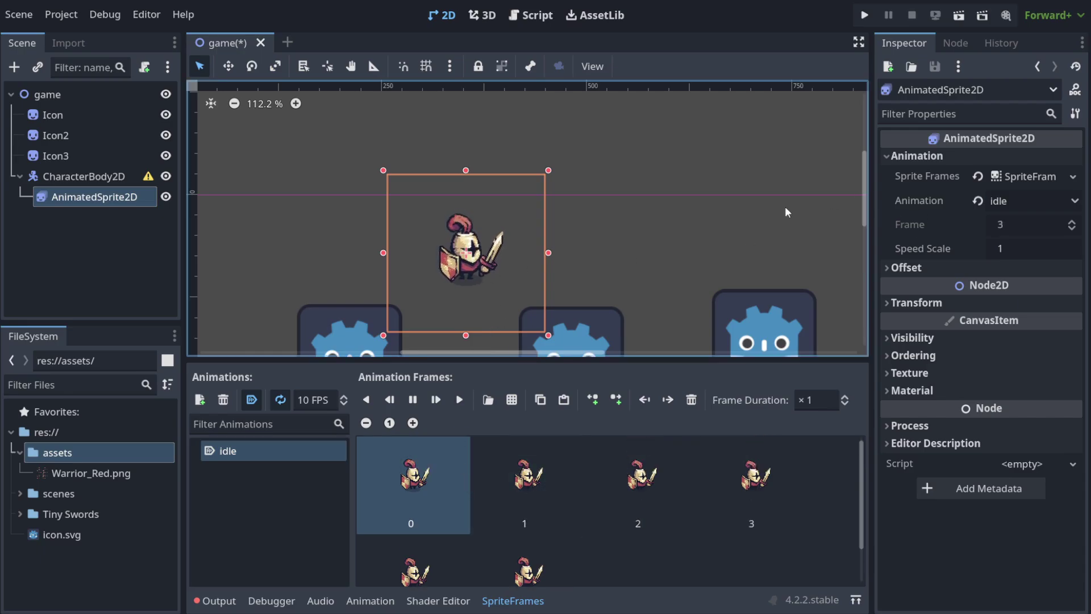
pyautogui.click(115, 178)
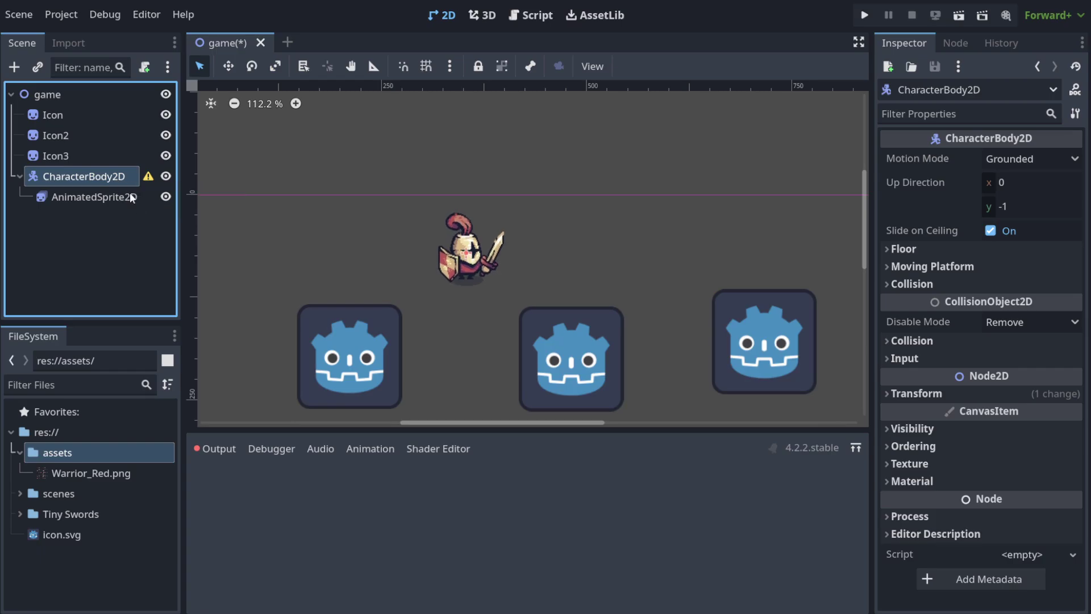
pyautogui.click(121, 199)
pyautogui.click(91, 177)
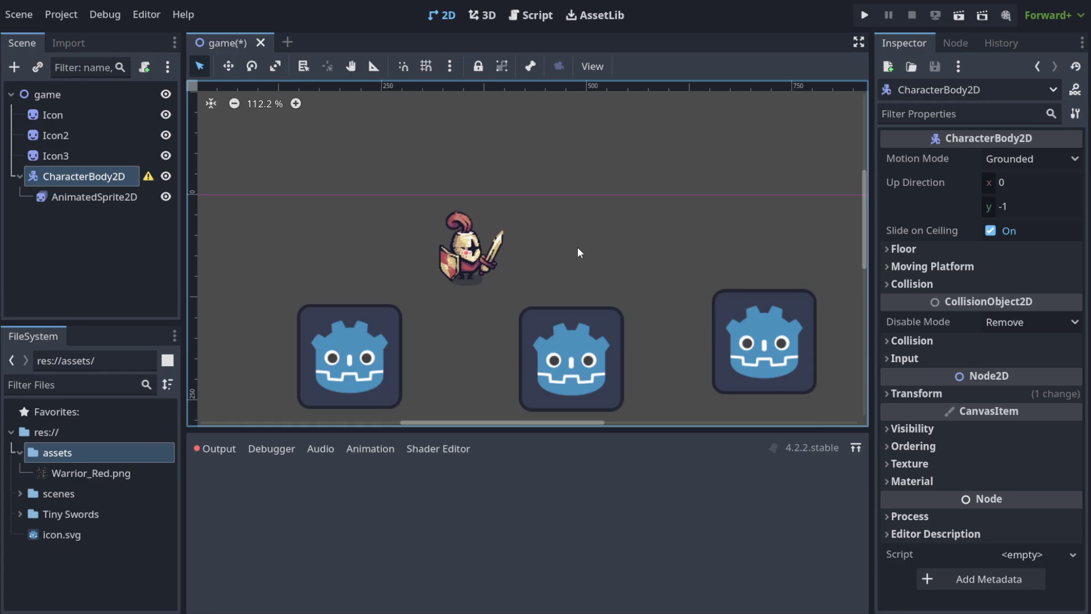
pyautogui.click(108, 199)
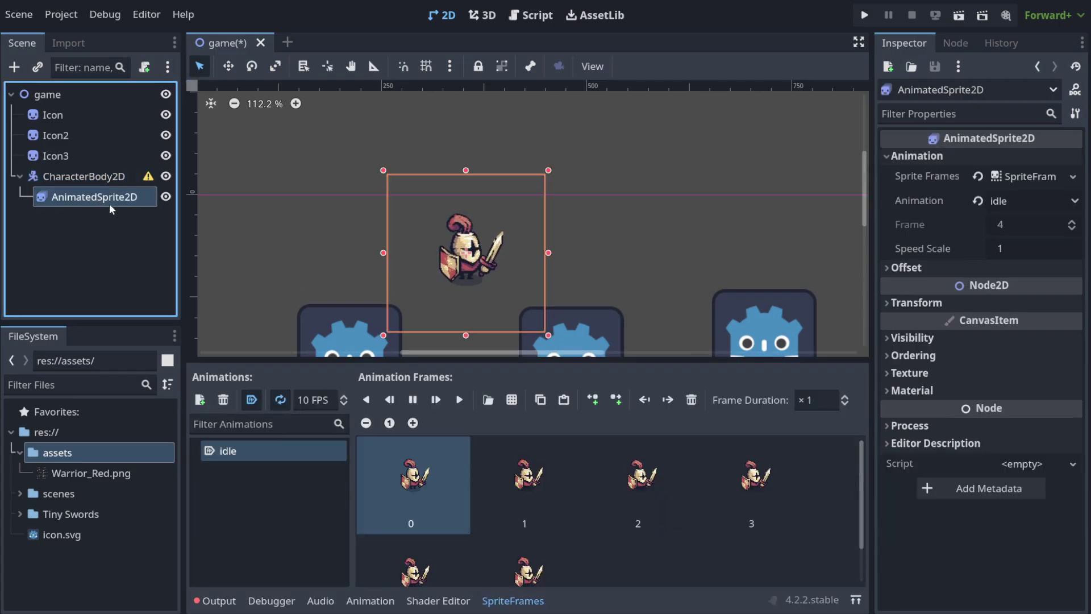
pyautogui.click(652, 231)
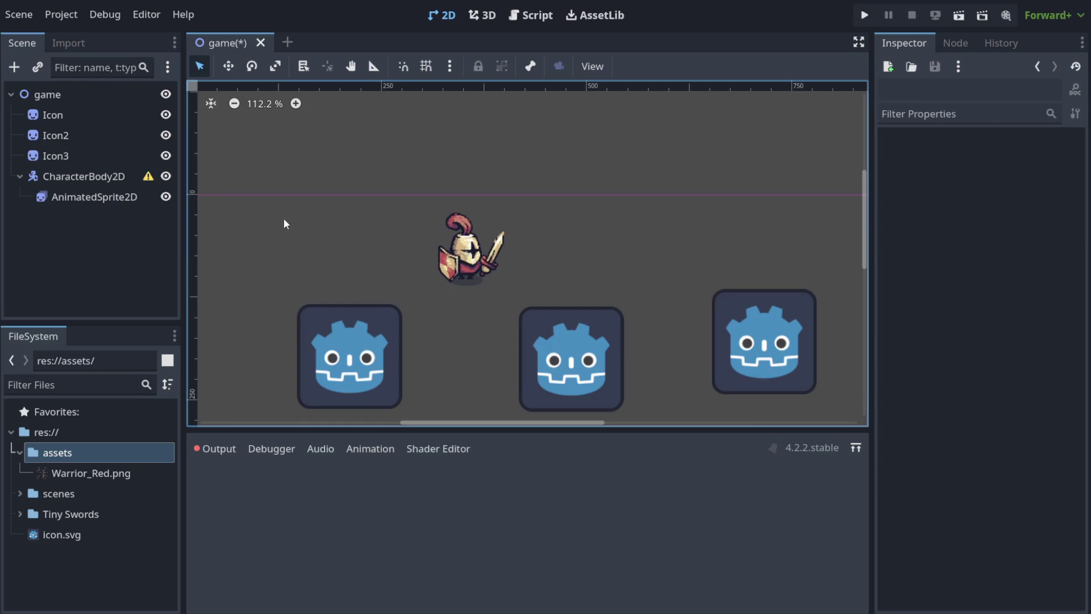
pyautogui.click(59, 176)
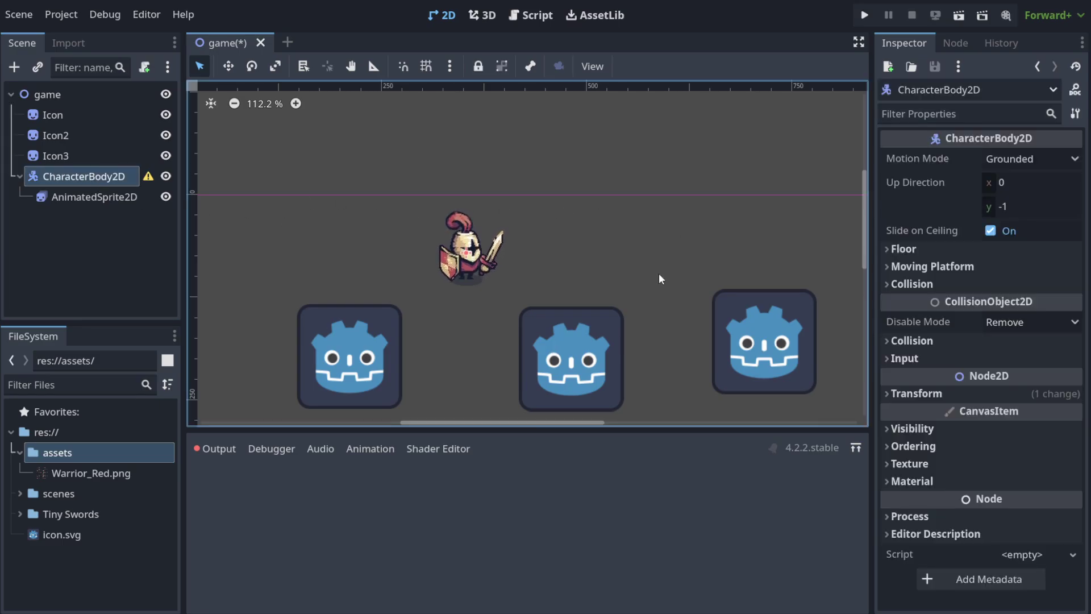